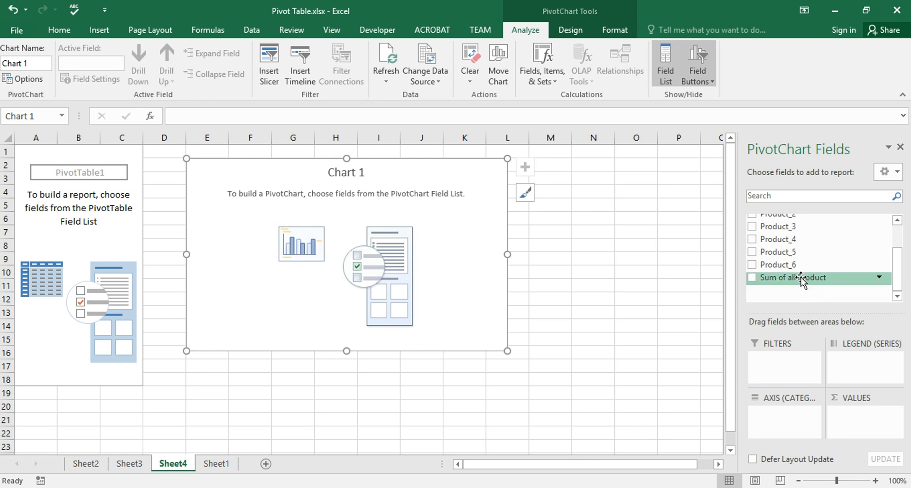
# - Add Sum of all Product to the pivot chart's axis categories and Quarter to its filters
pyautogui.moveTo(801, 279); pyautogui.dragTo(792, 413)
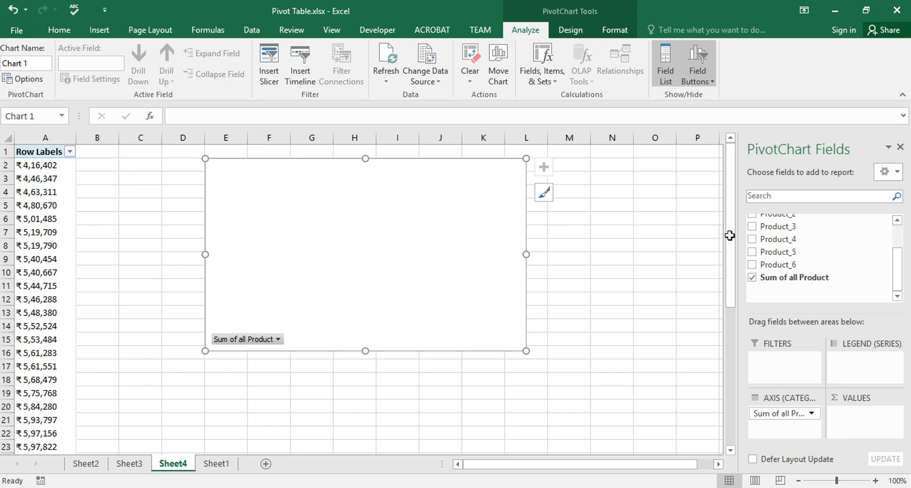
pyautogui.moveTo(900, 275); pyautogui.dragTo(896, 229)
pyautogui.moveTo(782, 232); pyautogui.dragTo(785, 362)
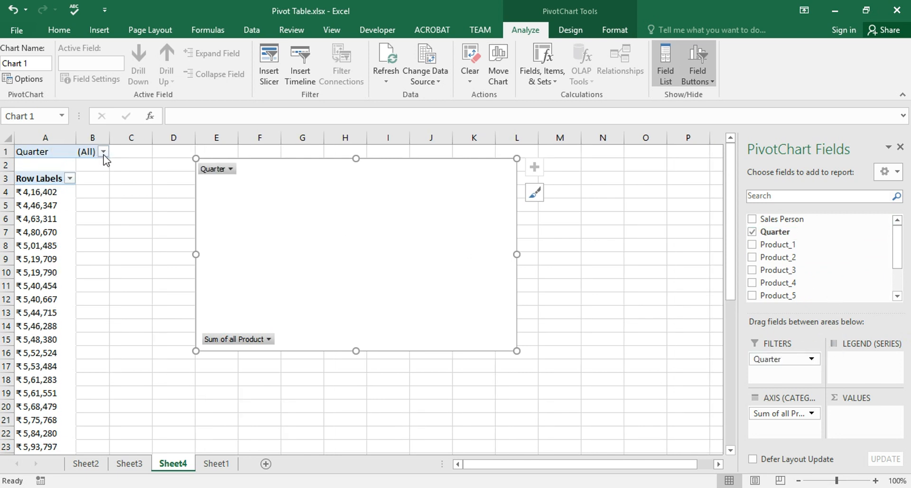
# - Filter the pivot table's Quarter to 1st Quarter and add Sales Person to the values
pyautogui.click(103, 151)
pyautogui.click(21, 194)
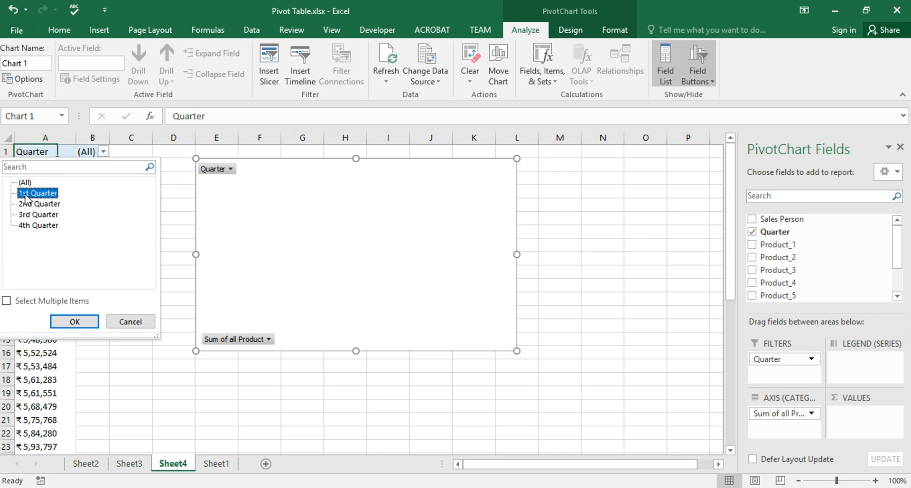
pyautogui.click(74, 321)
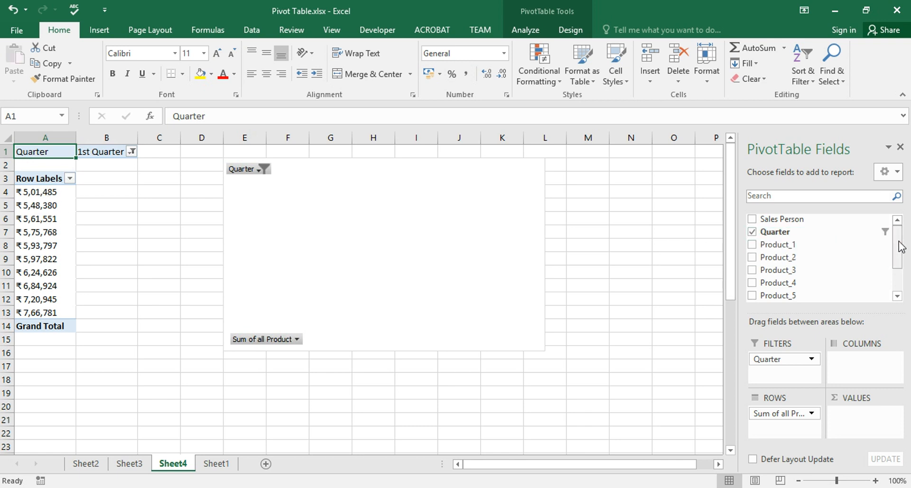
pyautogui.moveTo(801, 223)
pyautogui.mouseDown()
pyautogui.moveTo(779, 217)
pyautogui.moveTo(873, 363)
pyautogui.moveTo(871, 413)
pyautogui.mouseUp()
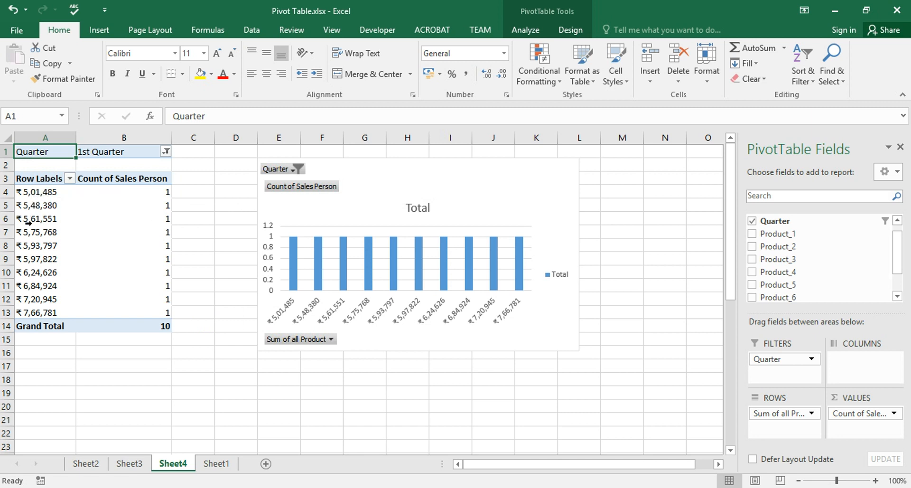
# - Group the pivot table's Sum of all Product row labels, starting at 400000 and ending at 800000
pyautogui.click(30, 193)
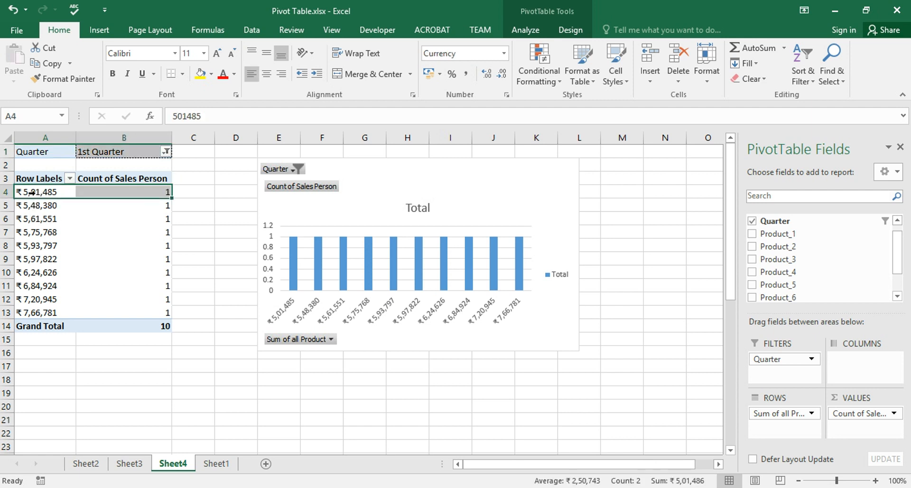
pyautogui.click(29, 216)
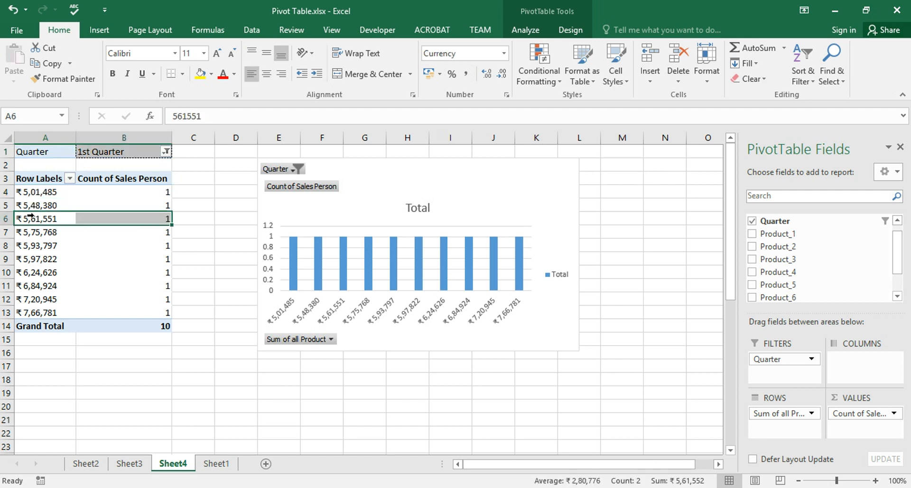
pyautogui.rightClick(39, 193)
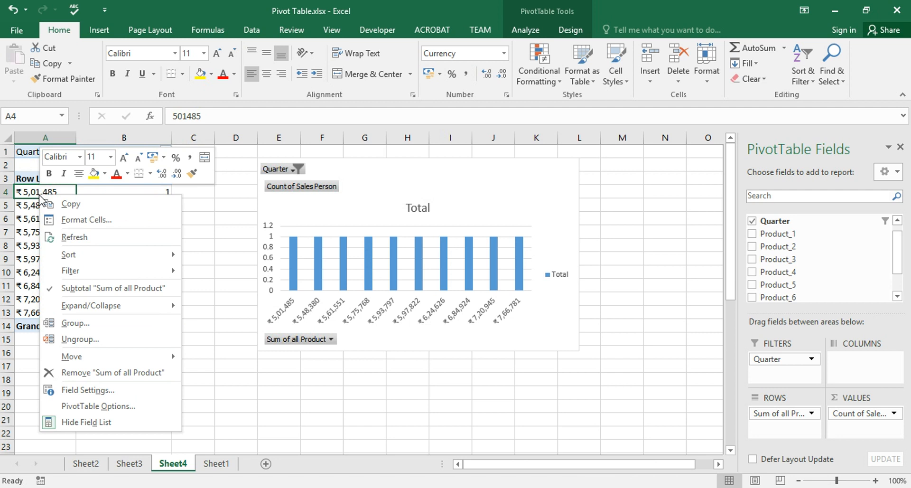
pyautogui.click(74, 324)
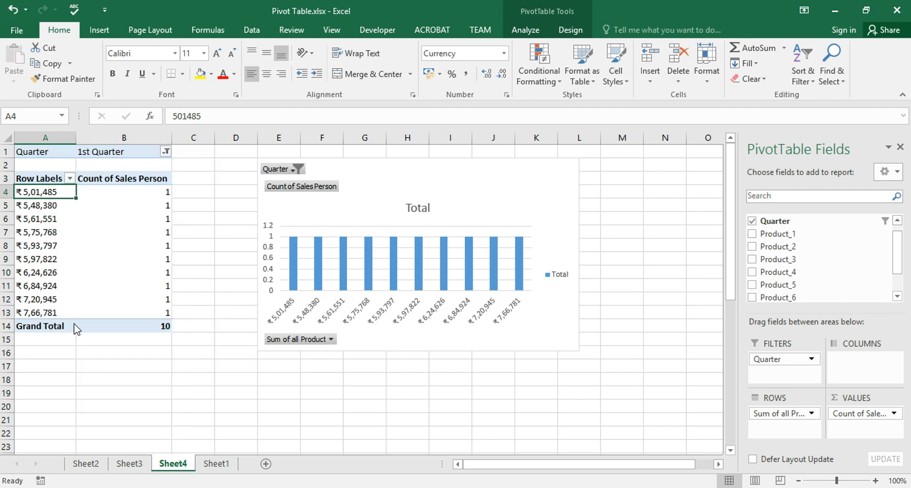
pyautogui.moveTo(71, 273); pyautogui.dragTo(306, 167)
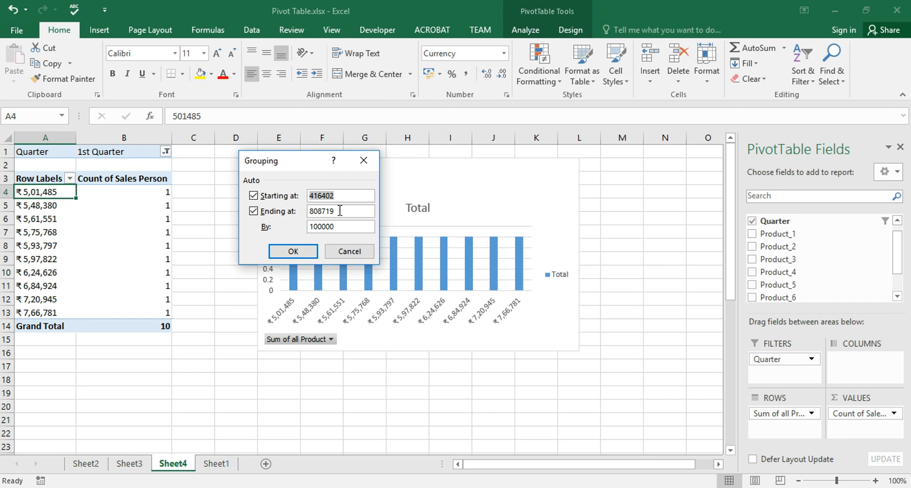
pyautogui.moveTo(343, 195); pyautogui.dragTo(316, 189)
pyautogui.write('00000')
pyautogui.moveTo(336, 212); pyautogui.dragTo(321, 209)
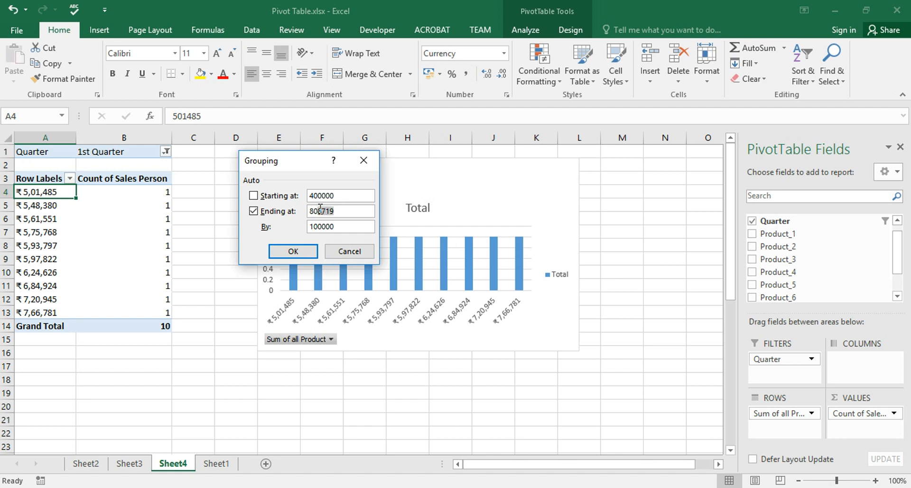
pyautogui.write('00000')
pyautogui.click(303, 252)
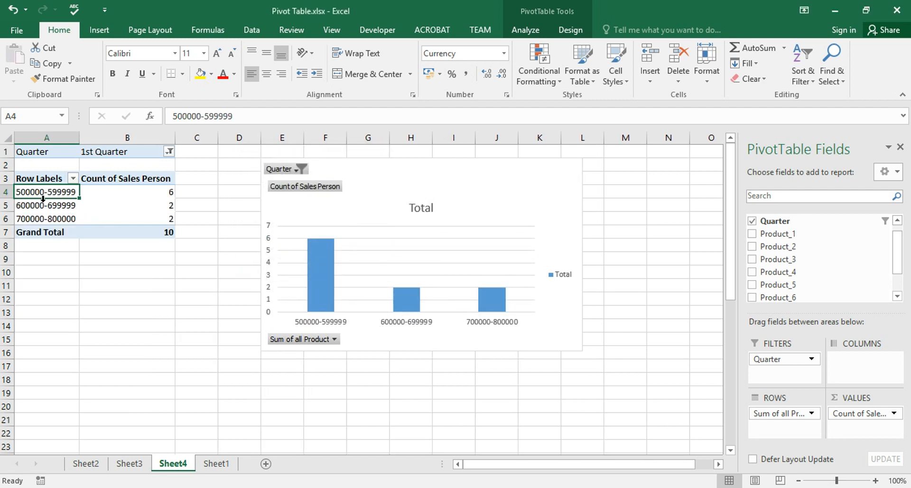
# - Set the pivot table's Quarter filter to (All)
pyautogui.moveTo(124, 189)
pyautogui.moveTo(165, 217)
pyautogui.click(169, 151)
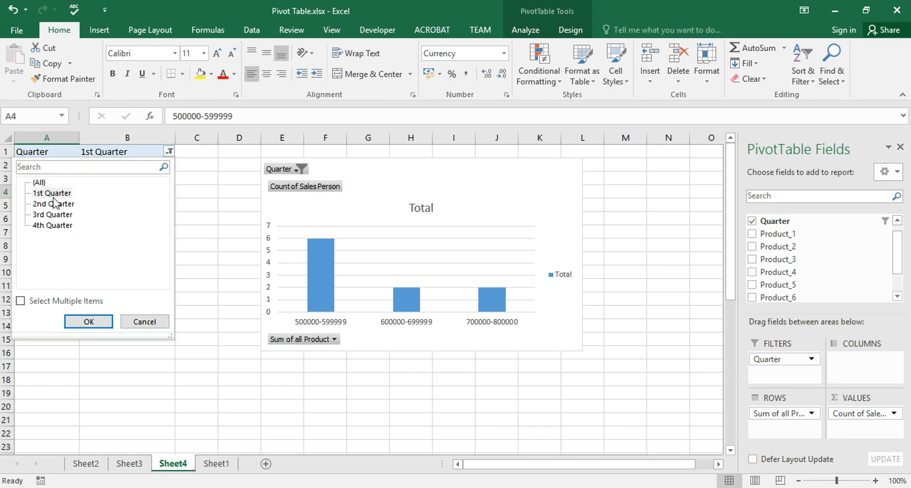
pyautogui.click(40, 183)
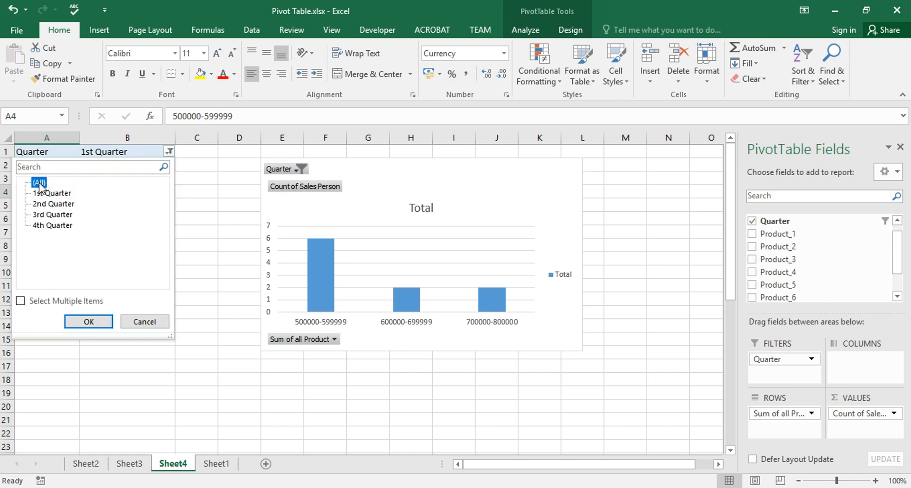
pyautogui.click(95, 321)
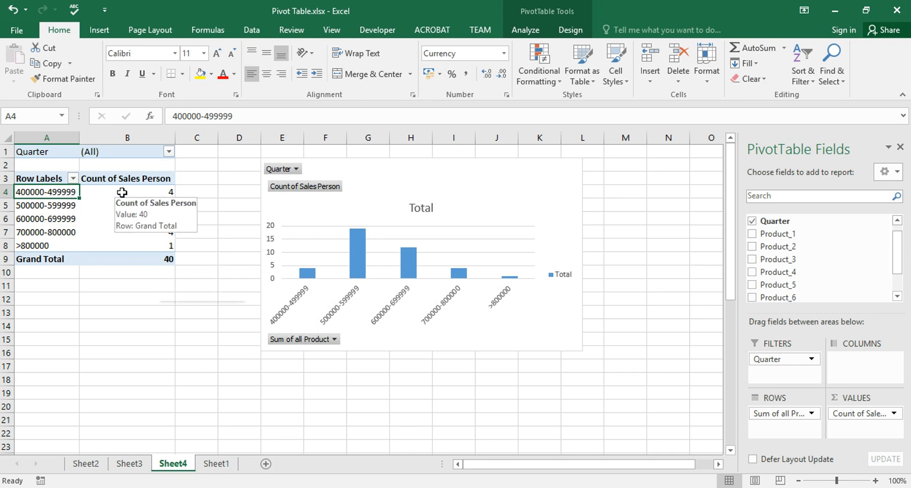
# - Change the row label grouping interval to 50000
pyautogui.moveTo(92, 229)
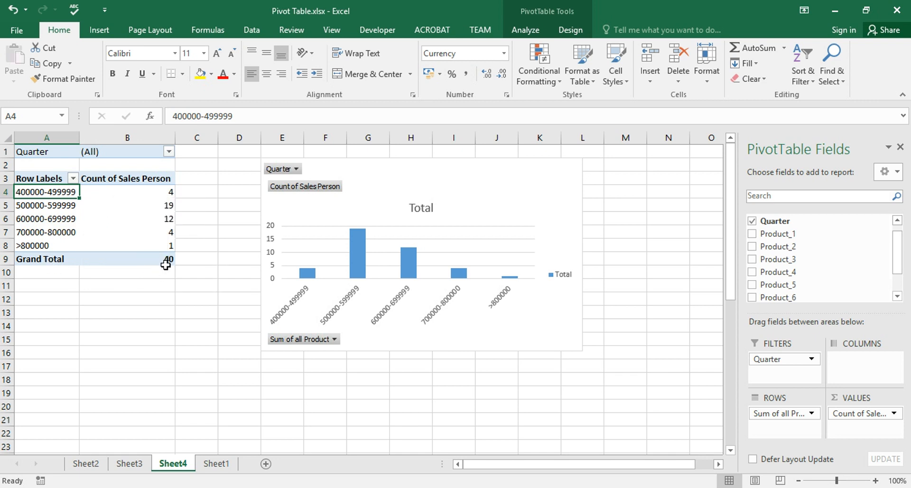
pyautogui.moveTo(165, 262)
pyautogui.rightClick(56, 192)
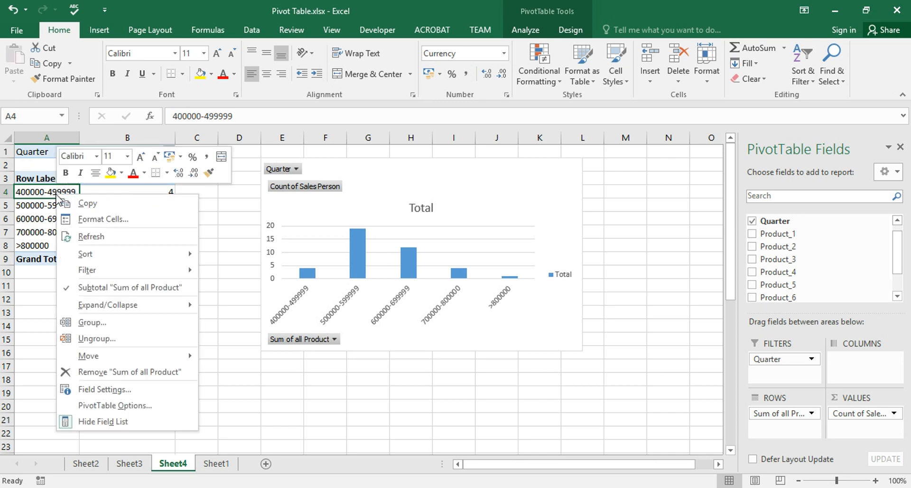
pyautogui.click(105, 327)
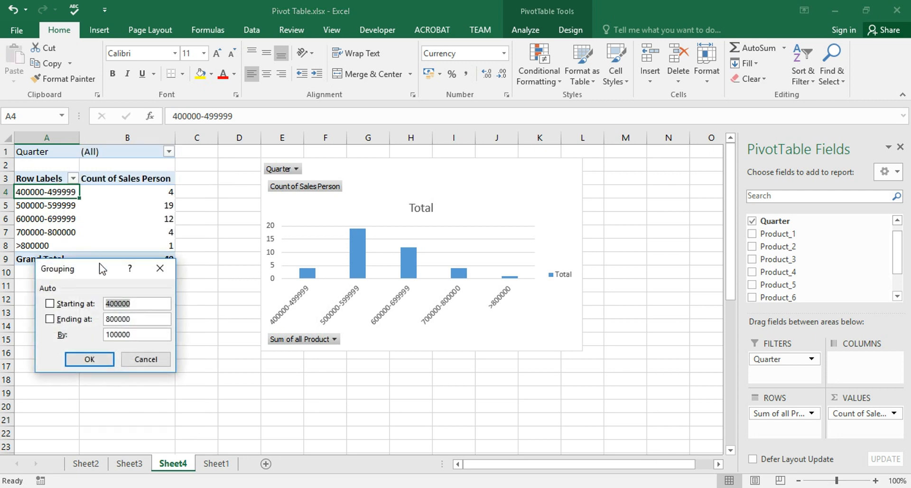
pyautogui.moveTo(101, 275); pyautogui.dragTo(152, 183)
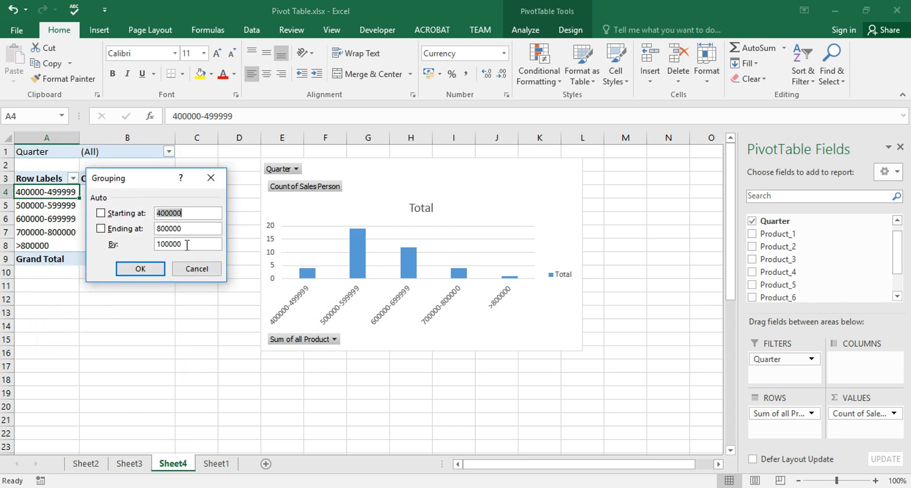
pyautogui.click(161, 243)
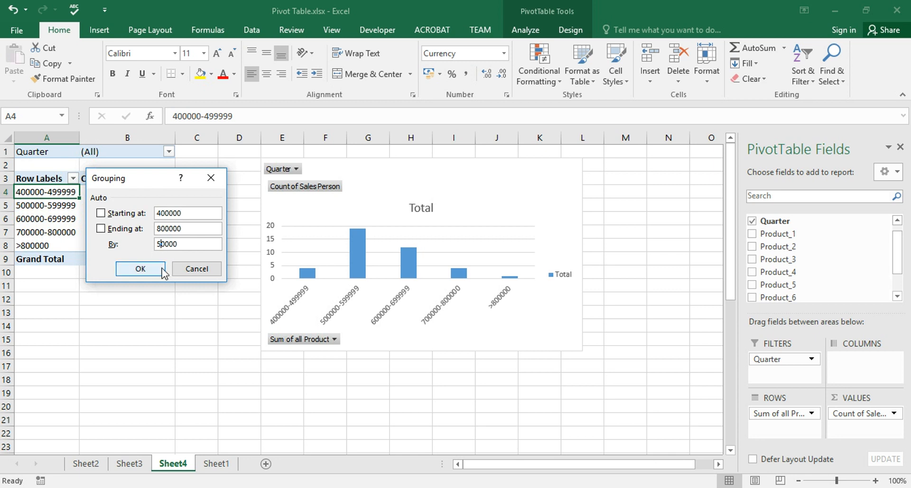
pyautogui.click(146, 269)
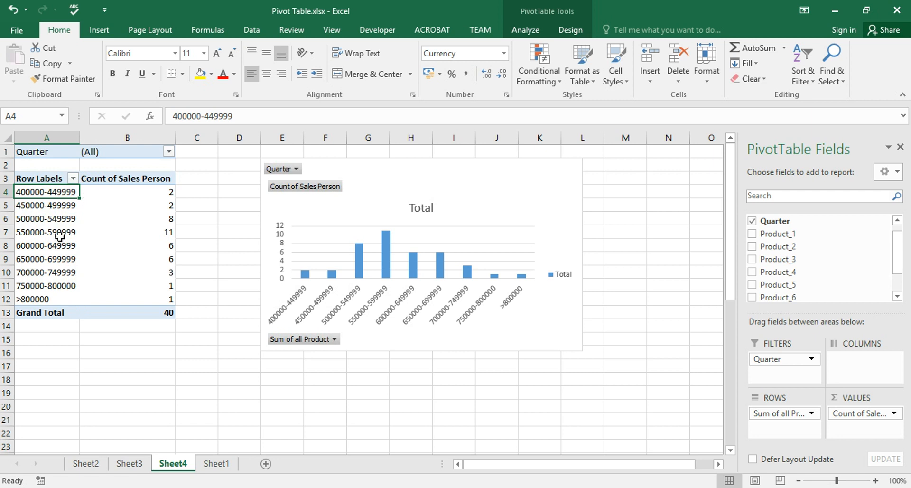
# - Move the Sheet4 pivot chart so that it sits directly beside the pivot table
pyautogui.click(401, 179)
pyautogui.moveTo(401, 179); pyautogui.dragTo(318, 172)
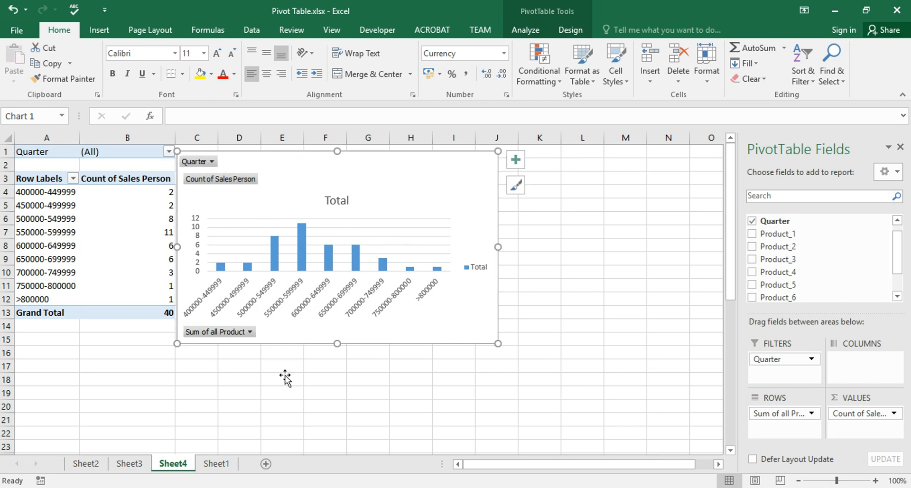
# - Copy the quarterly sales pivot chart from Sheet2 and paste it at cell A1 of a new worksheet, Sheet5
pyautogui.click(93, 464)
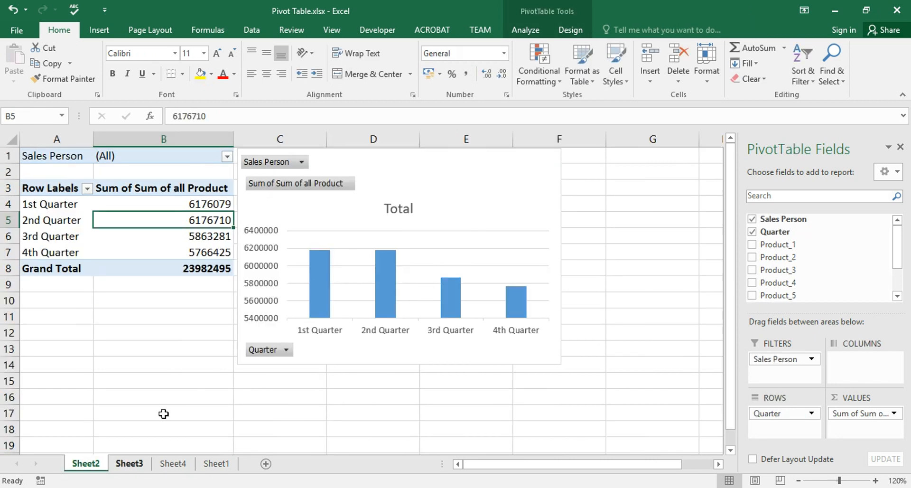
pyautogui.moveTo(448, 190)
pyautogui.mouseDown()
pyautogui.moveTo(465, 179)
pyautogui.moveTo(450, 187)
pyautogui.mouseUp()
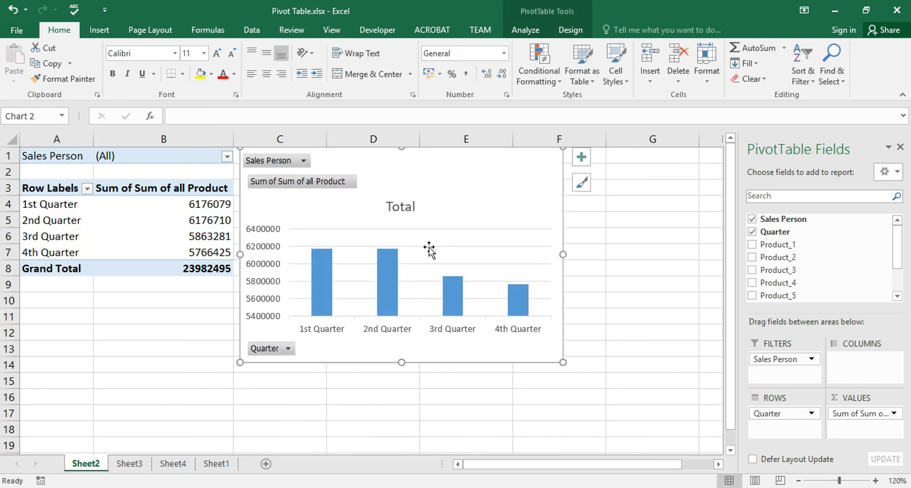
pyautogui.click(266, 465)
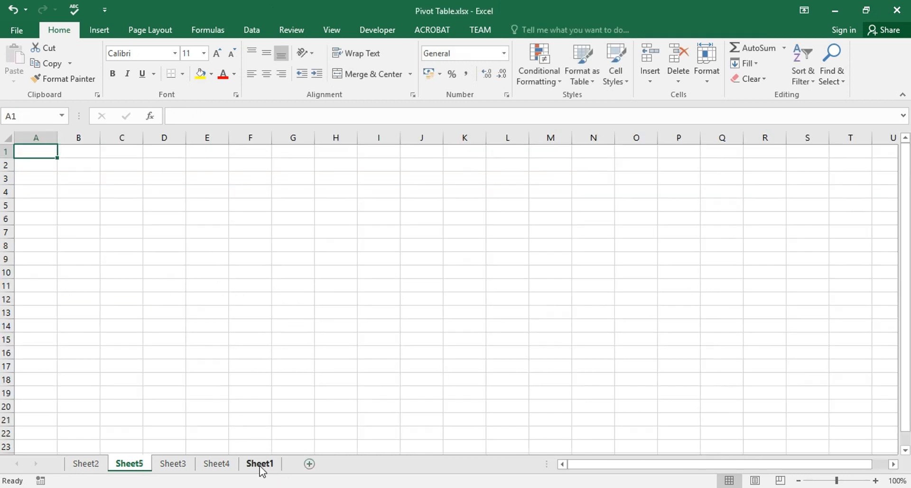
pyautogui.click(86, 465)
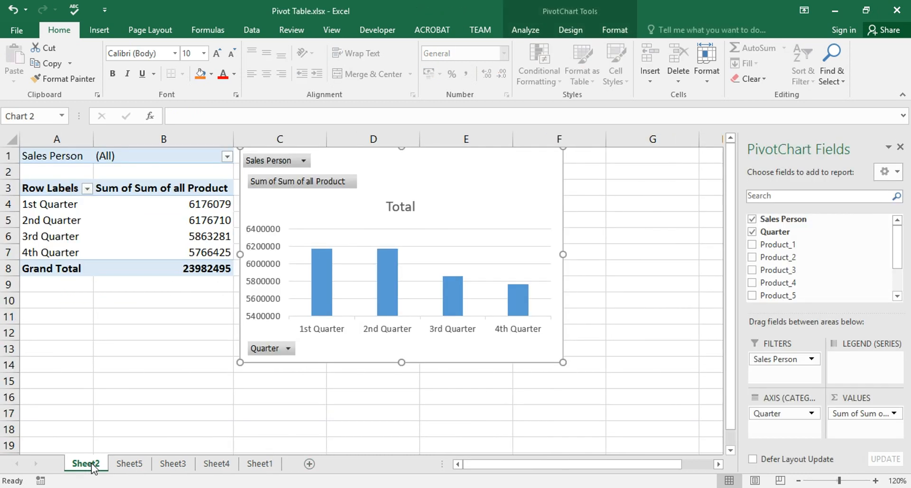
pyautogui.click(260, 463)
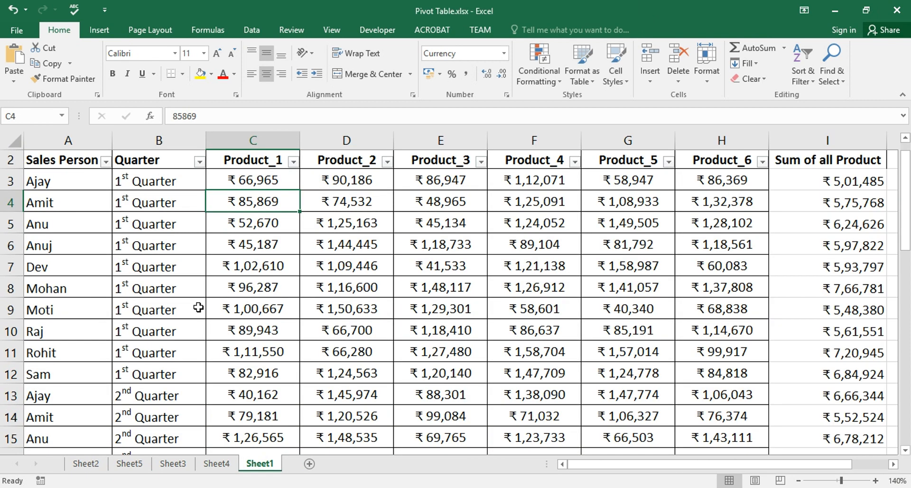
pyautogui.click(218, 466)
pyautogui.click(135, 464)
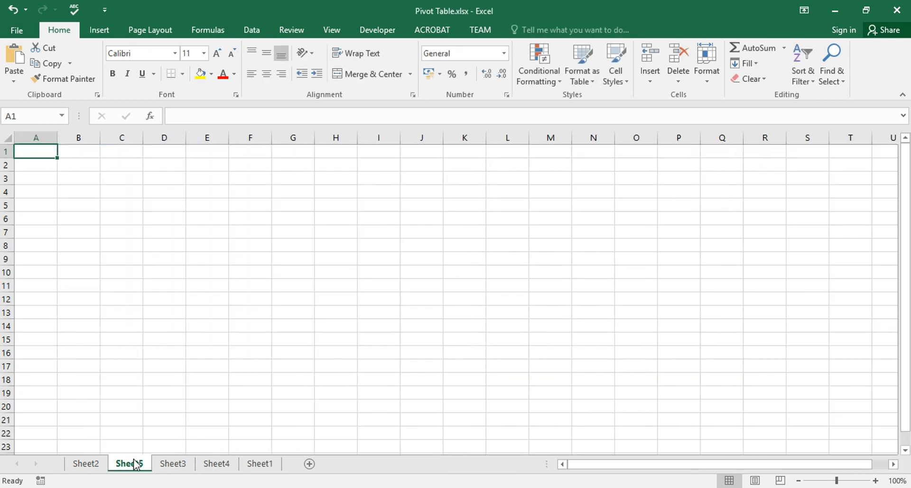
pyautogui.hotkey('ctrl', 'v')
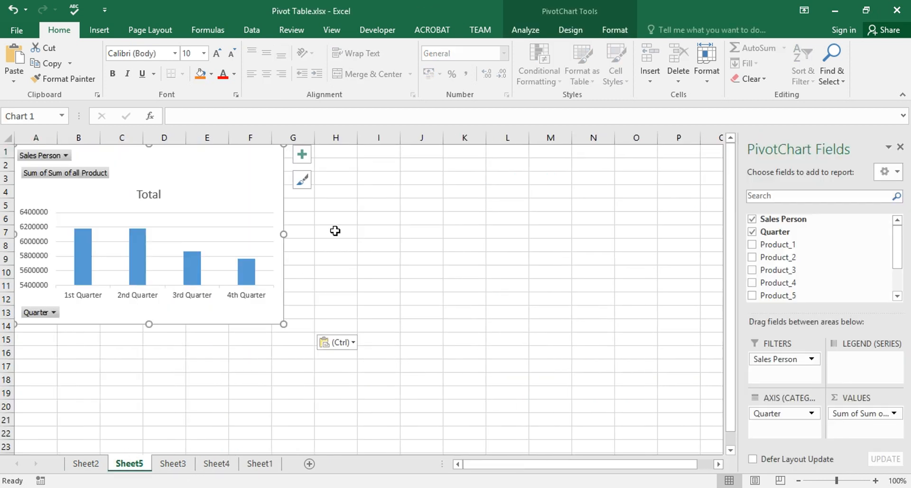
# - Copy the Sales Person pivot chart from Sheet3 and paste it at cell H1 of Sheet5
pyautogui.click(323, 155)
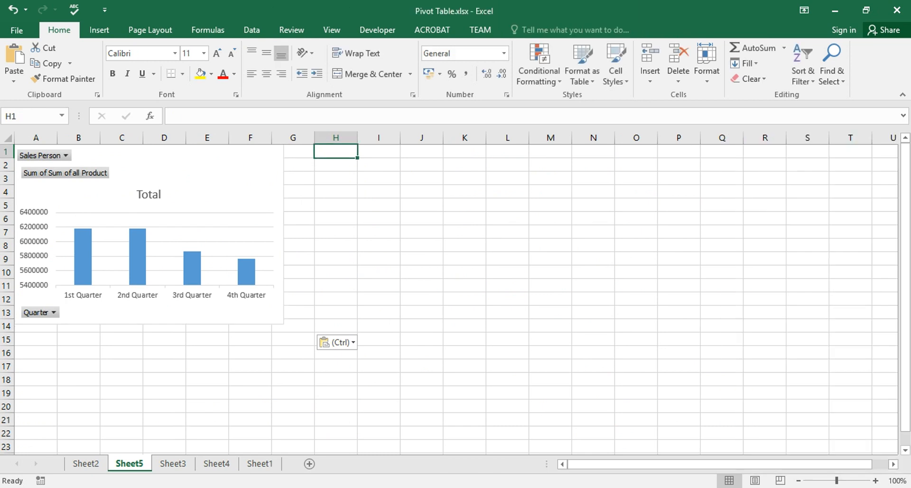
pyautogui.click(184, 464)
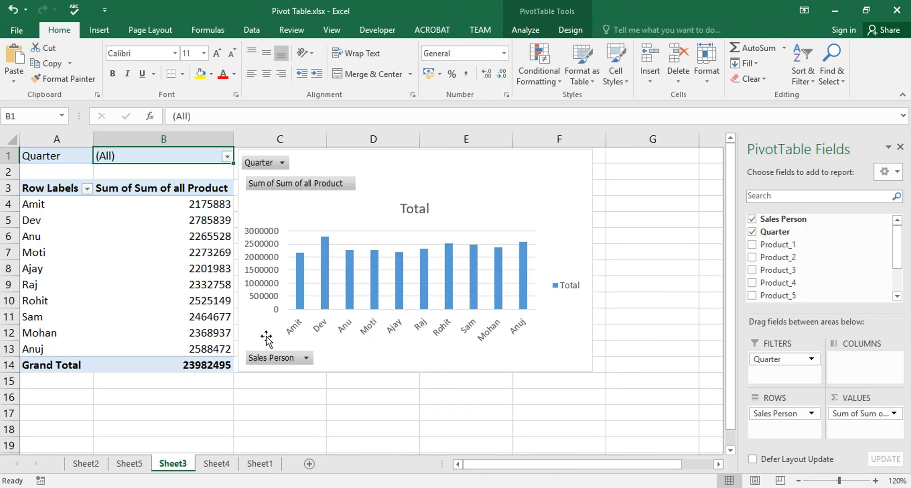
pyautogui.click(480, 187)
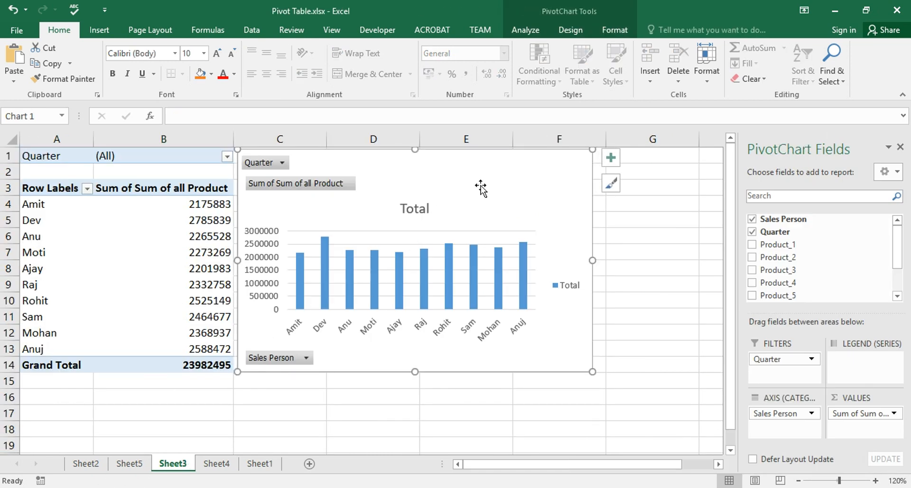
pyautogui.click(129, 466)
pyautogui.hotkey('ctrl', 'v')
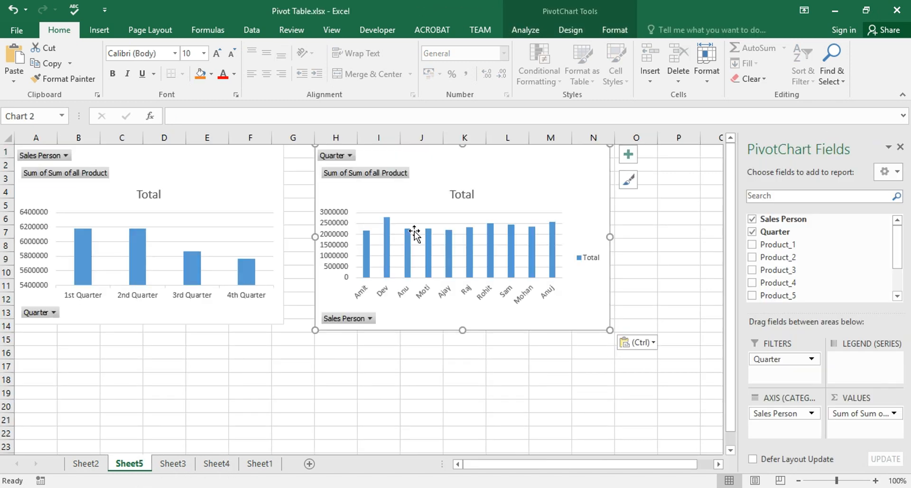
# - Copy the sales range count pivot chart from Sheet4 and paste it at cell O1 of Sheet5
pyautogui.click(651, 154)
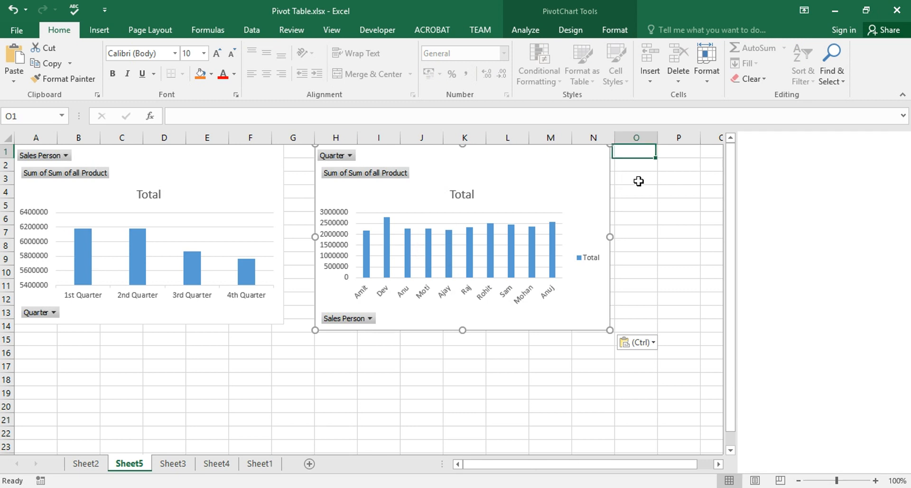
pyautogui.click(229, 468)
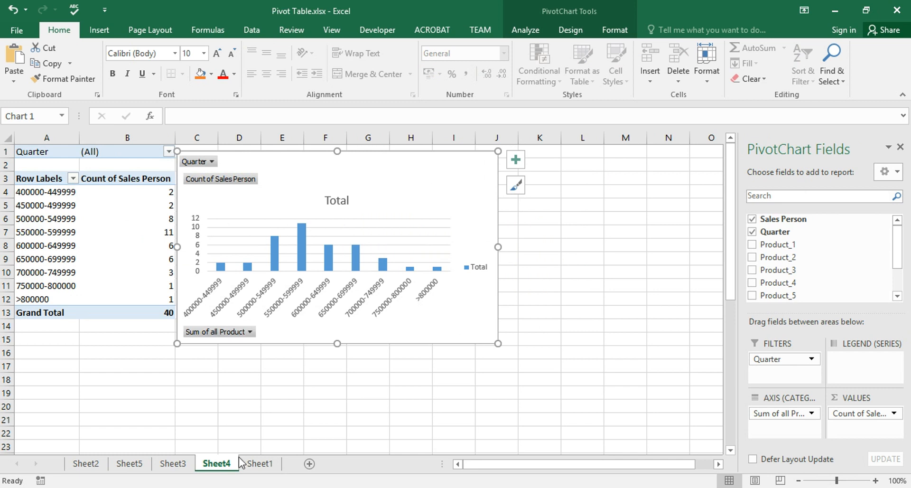
pyautogui.click(133, 465)
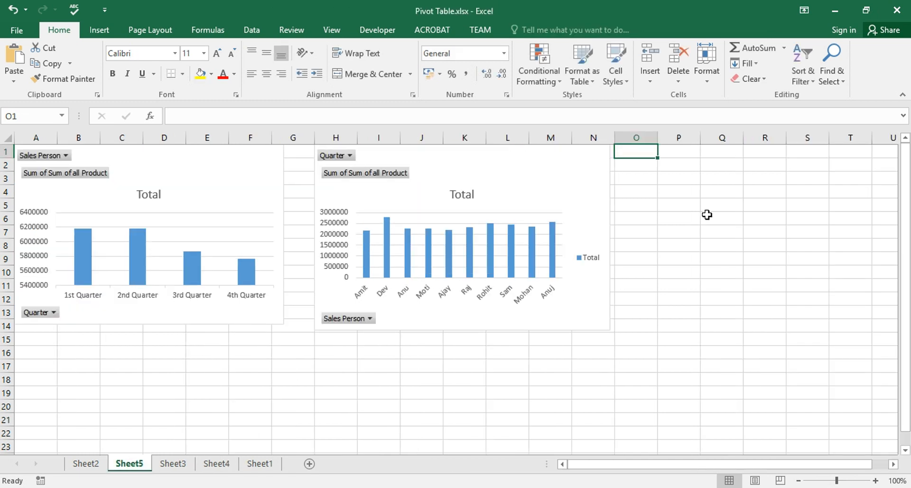
pyautogui.hotkey('ctrl', 'v')
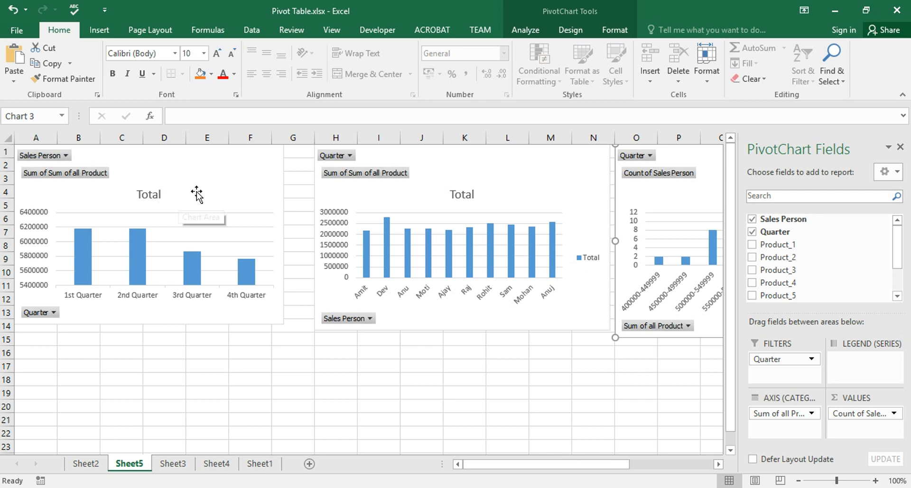
# - Shrink the height and width of the Sales Person pivot chart on Sheet5 by hand
pyautogui.click(571, 310)
pyautogui.moveTo(610, 330); pyautogui.dragTo(591, 311)
pyautogui.moveTo(453, 312)
pyautogui.mouseDown()
pyautogui.moveTo(452, 290)
pyautogui.moveTo(455, 307)
pyautogui.mouseUp()
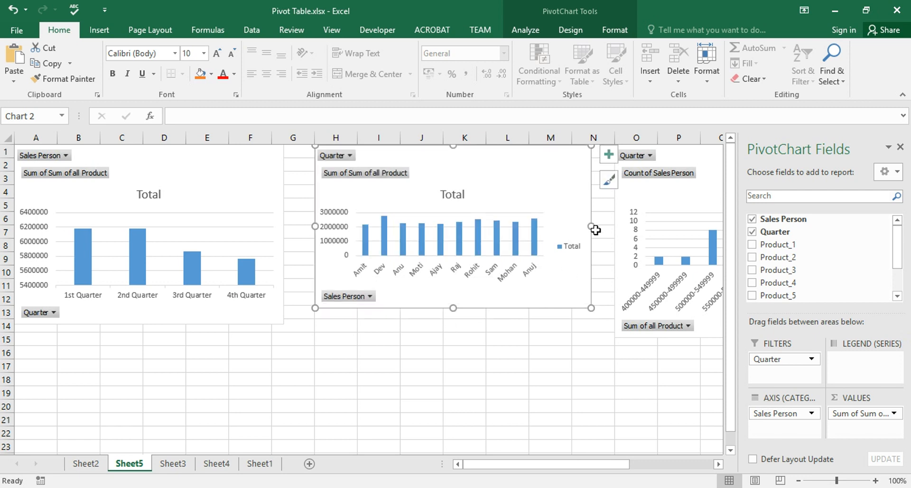
pyautogui.moveTo(590, 227)
pyautogui.mouseDown()
pyautogui.moveTo(543, 228)
pyautogui.moveTo(588, 224)
pyautogui.mouseUp()
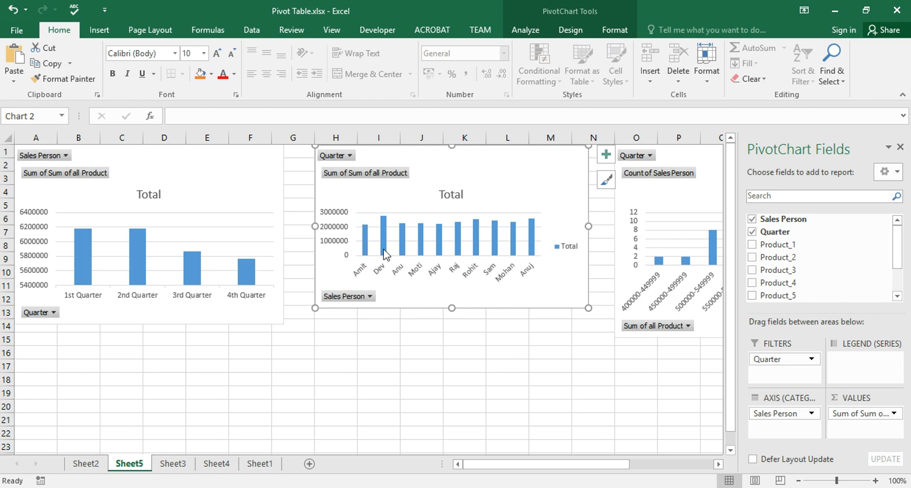
# - Set all three pivot charts on Sheet5 to a height of 6 cm and a width of 8 cm
pyautogui.keyDown('ctrl'); pyautogui.click(246, 182); pyautogui.keyUp('ctrl')
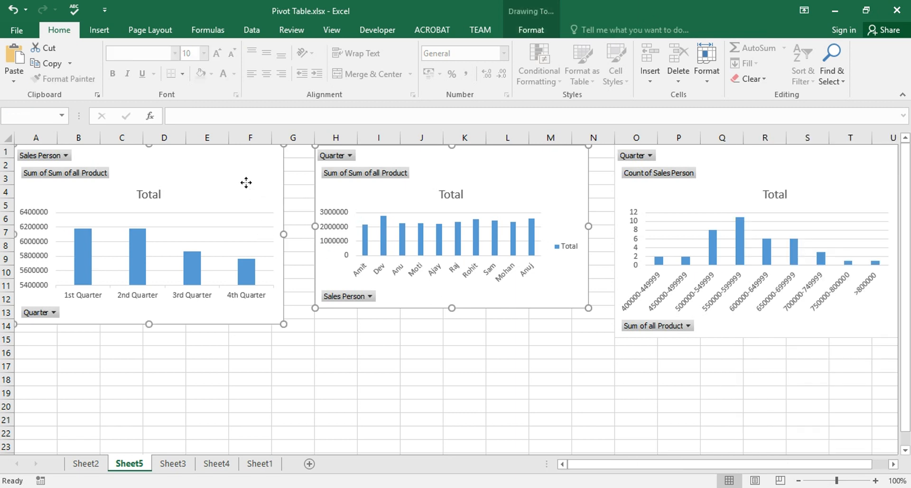
pyautogui.keyDown('ctrl'); pyautogui.click(673, 189); pyautogui.keyUp('ctrl')
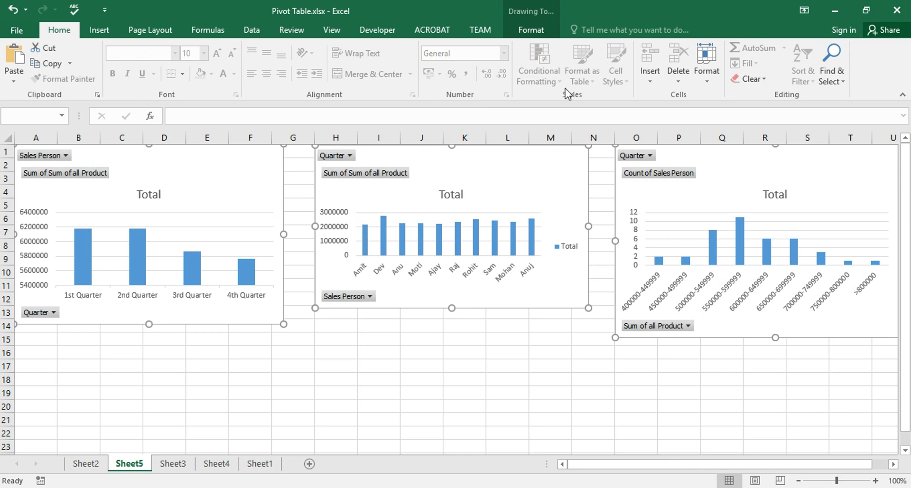
pyautogui.click(536, 33)
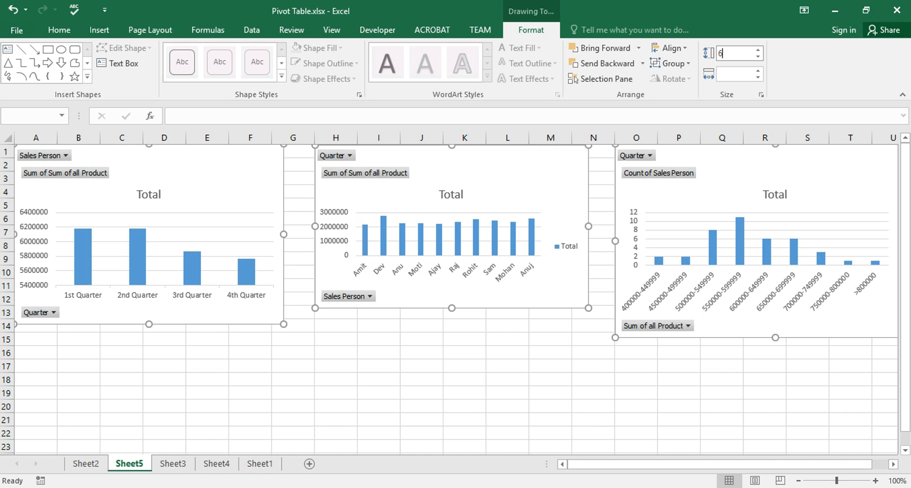
pyautogui.write('6')
pyautogui.click(741, 73)
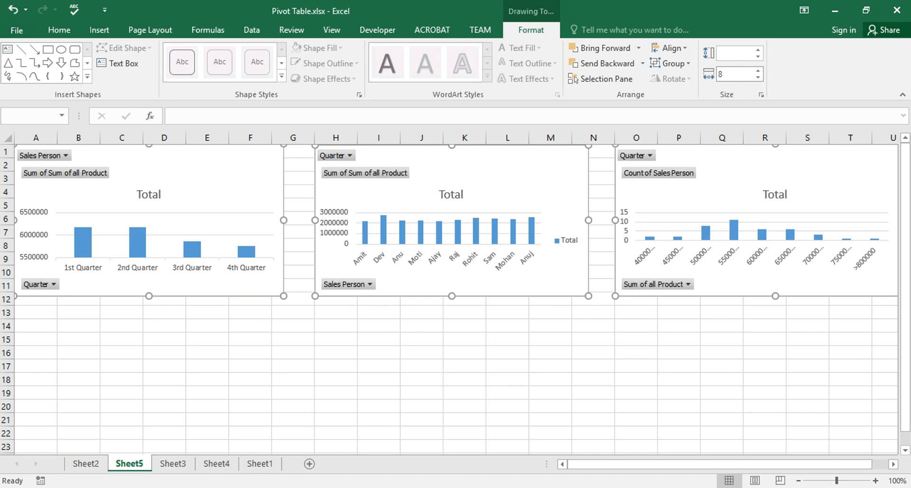
pyautogui.write('8')
pyautogui.press('Return')
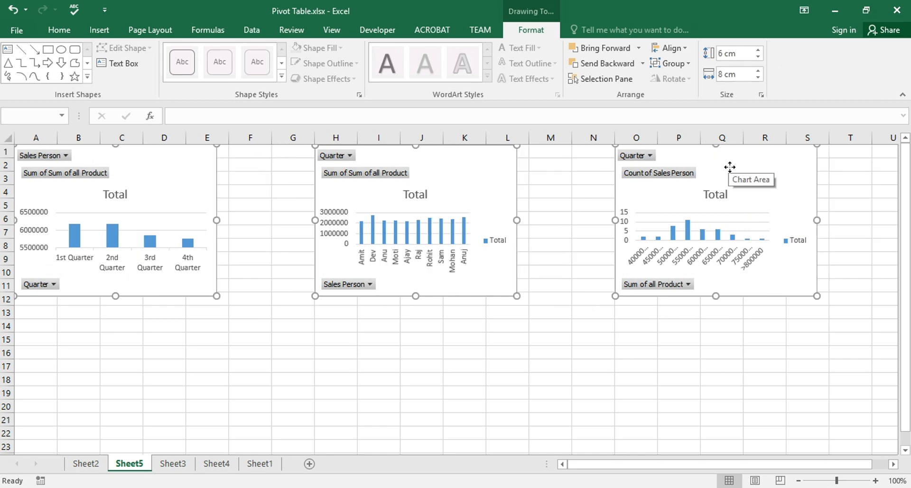
# - Move the pivot charts closer together so they form a row with small, similar gaps
pyautogui.moveTo(464, 175); pyautogui.dragTo(404, 174)
pyautogui.click(532, 175)
pyautogui.click(481, 173)
pyautogui.moveTo(705, 159); pyautogui.dragTo(551, 158)
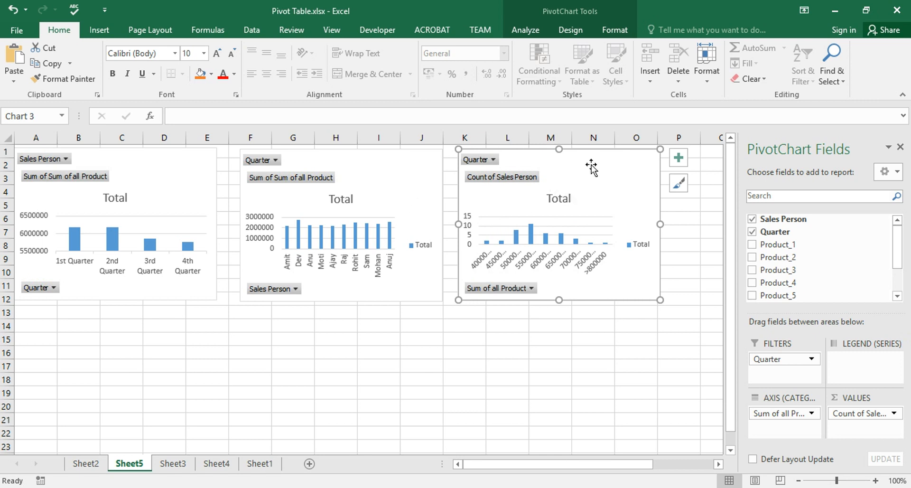
# - Insert slicers for the Sales Person and Quarter fields from the sales range count chart
pyautogui.click(526, 30)
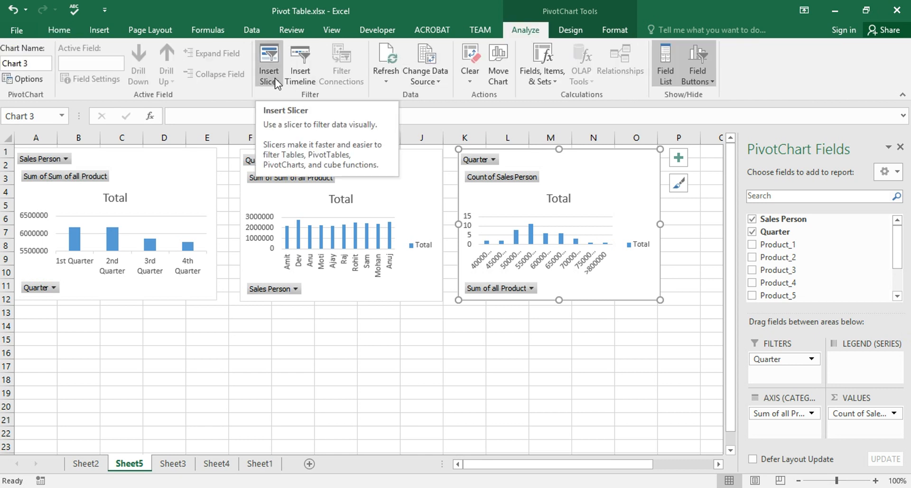
pyautogui.click(99, 30)
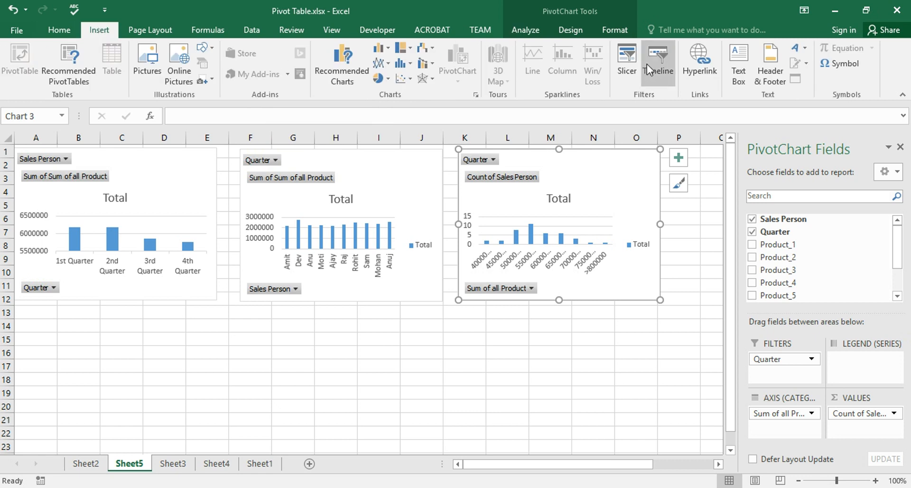
pyautogui.click(631, 58)
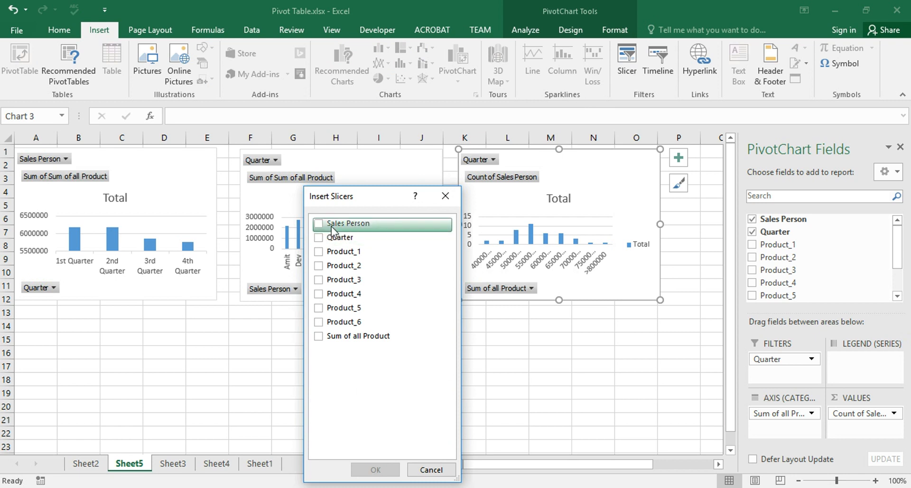
pyautogui.click(319, 224)
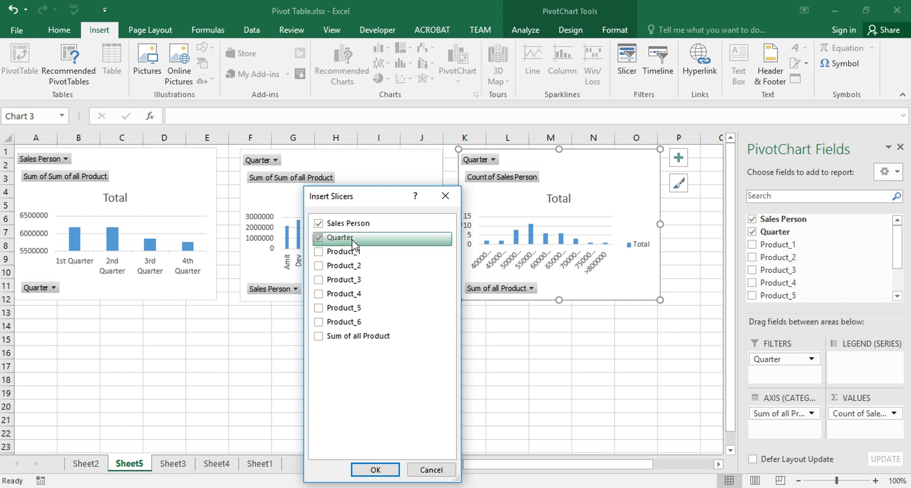
pyautogui.click(392, 471)
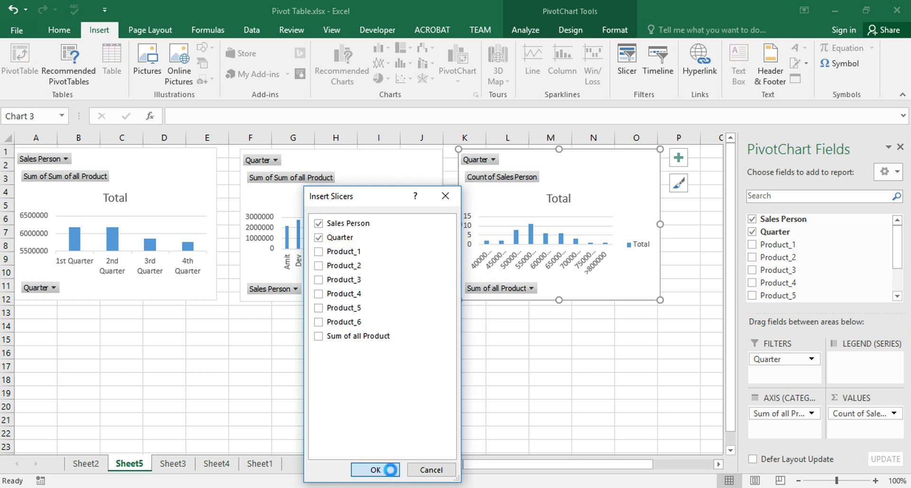
# - Arrange the Quarter slicer in 2 columns, about 2.65 cm high and 7.41 cm wide, below the sales range count chart
pyautogui.moveTo(399, 240); pyautogui.dragTo(551, 311)
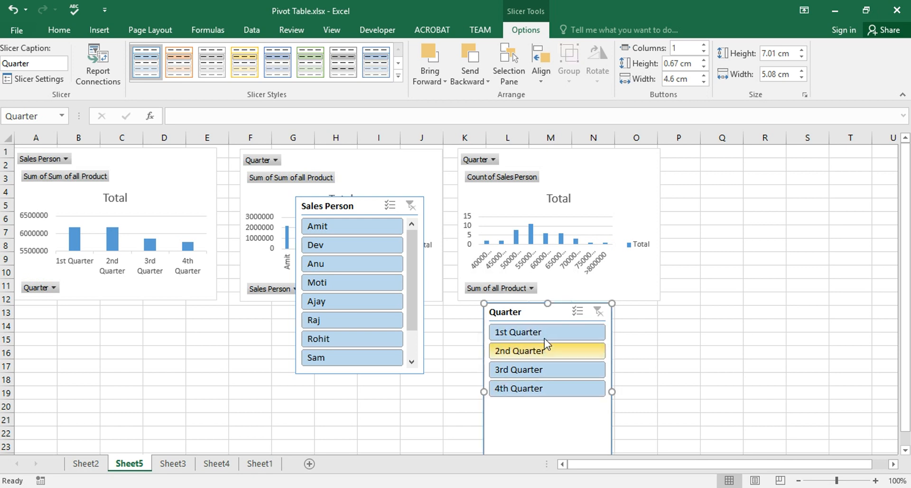
pyautogui.click(704, 44)
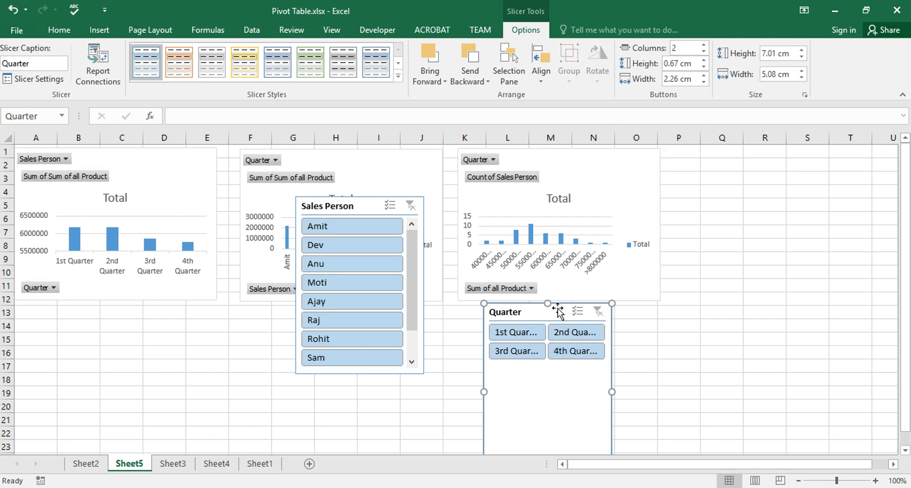
pyautogui.moveTo(547, 301); pyautogui.dragTo(532, 320)
pyautogui.moveTo(532, 430); pyautogui.dragTo(531, 373)
pyautogui.moveTo(597, 336); pyautogui.dragTo(654, 338)
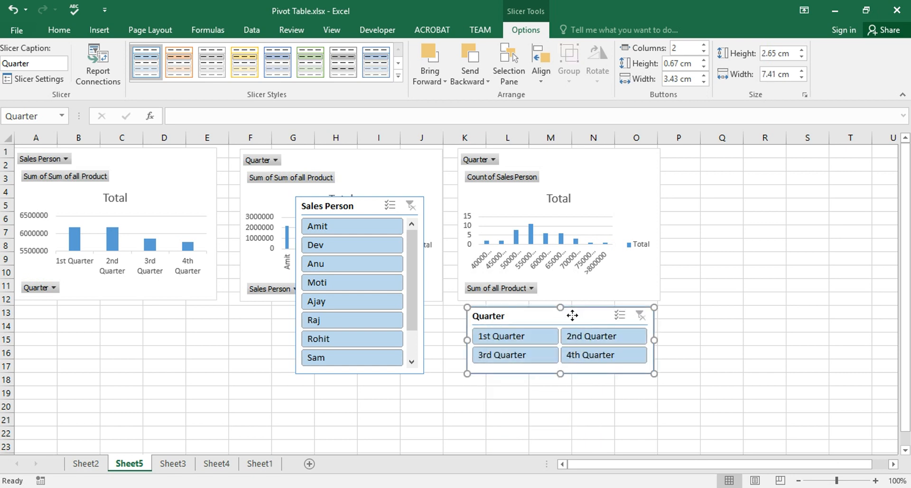
pyautogui.moveTo(573, 316); pyautogui.dragTo(571, 325)
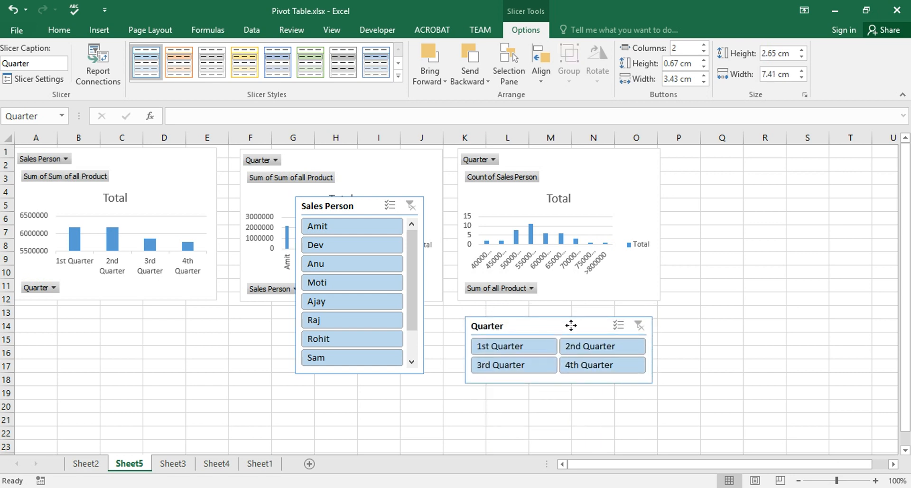
# - Set the Sales Person slicer to 5 columns
pyautogui.click(362, 209)
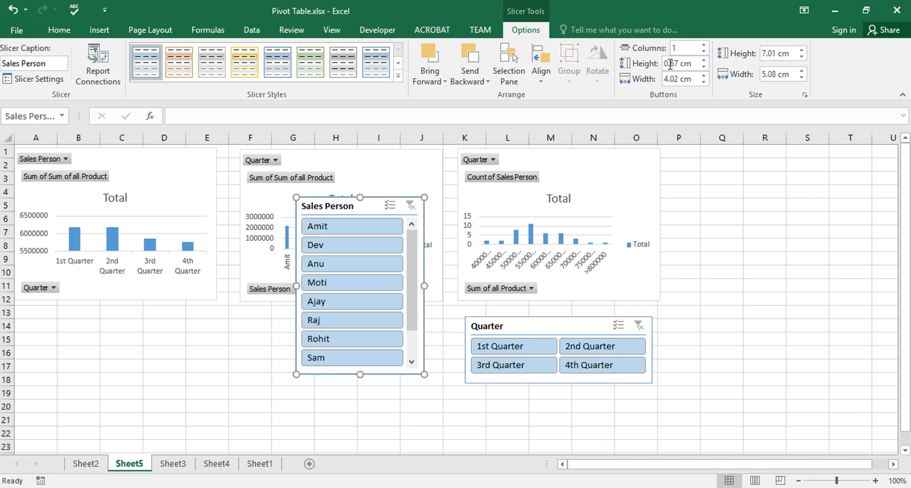
pyautogui.click(703, 45)
pyautogui.click(703, 44)
pyautogui.click(703, 45)
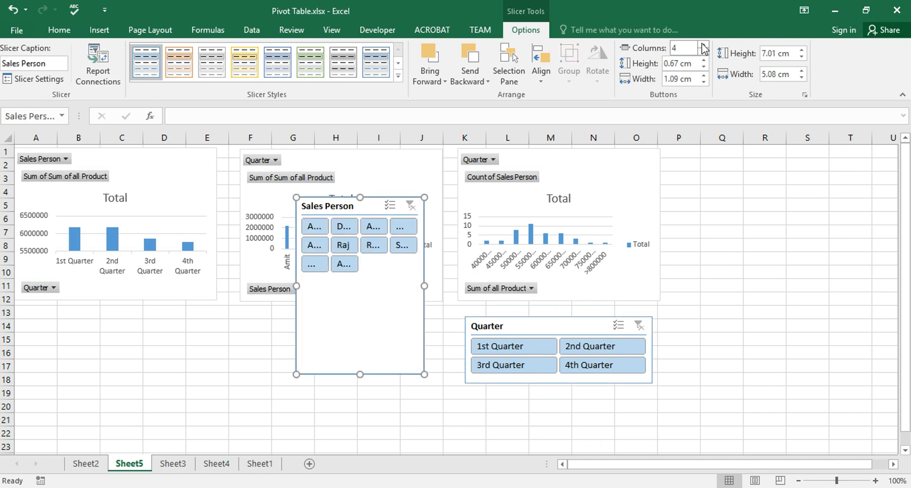
pyautogui.click(703, 45)
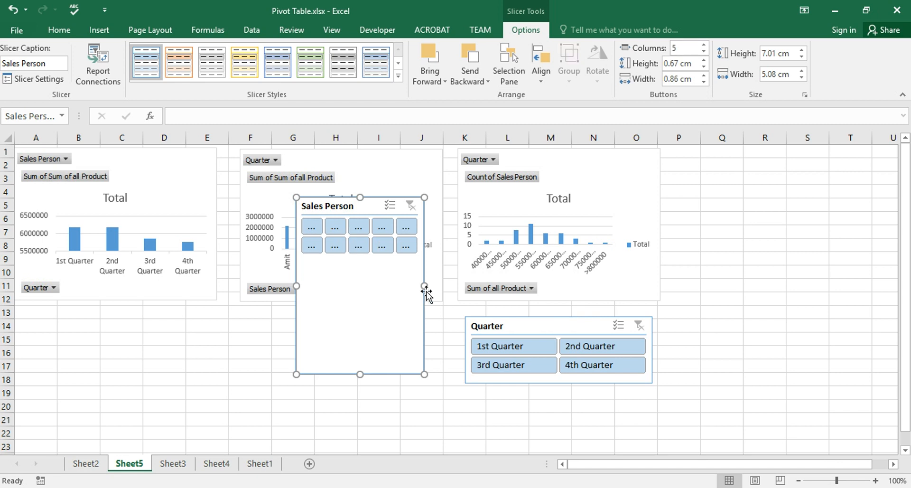
# - Resize the Sales Person slicer to about 2.73 cm high and 8.23 cm wide and place it below the middle chart
pyautogui.moveTo(424, 285); pyautogui.dragTo(503, 280)
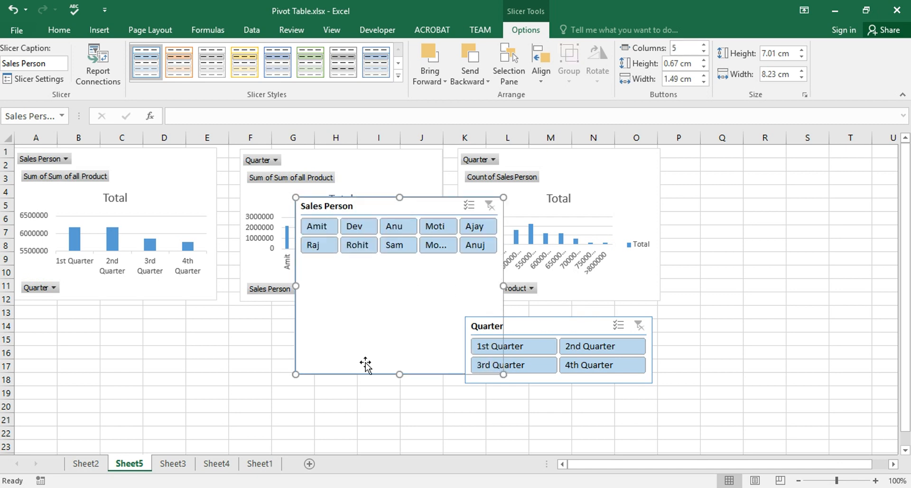
pyautogui.moveTo(399, 374); pyautogui.dragTo(400, 266)
pyautogui.moveTo(416, 208); pyautogui.dragTo(388, 322)
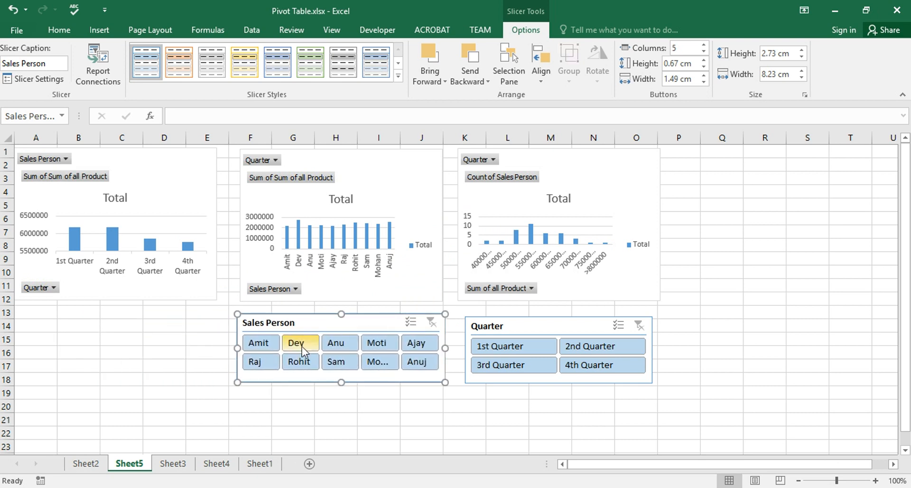
# - Test the Sales Person slicer with single and several adjacent sales persons, ending with only the first sales person selected
pyautogui.click(265, 342)
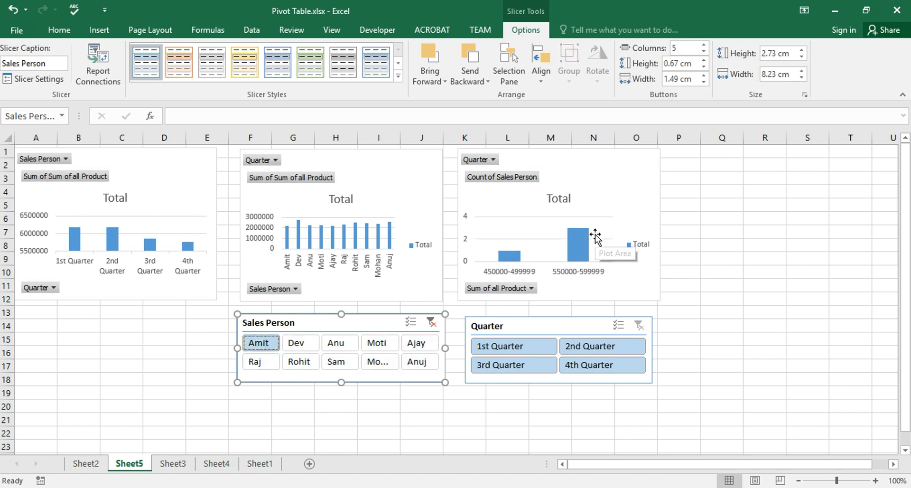
pyautogui.click(306, 347)
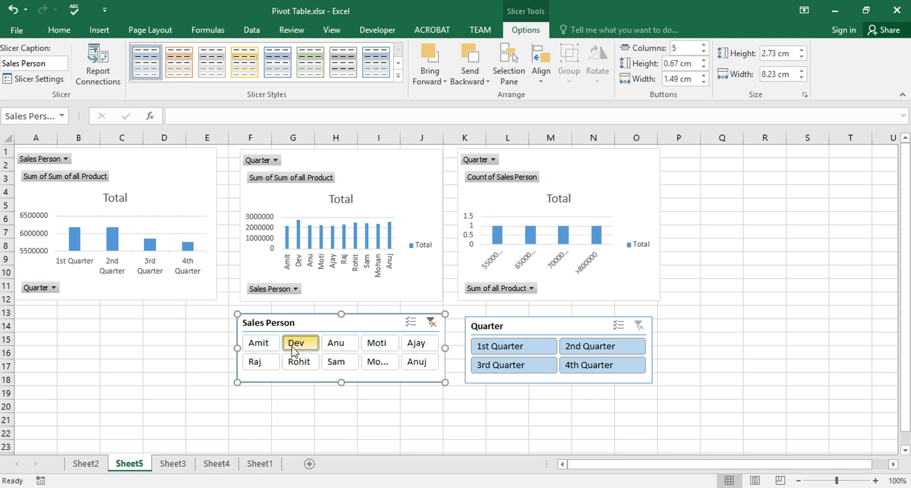
pyautogui.moveTo(362, 334); pyautogui.dragTo(420, 341)
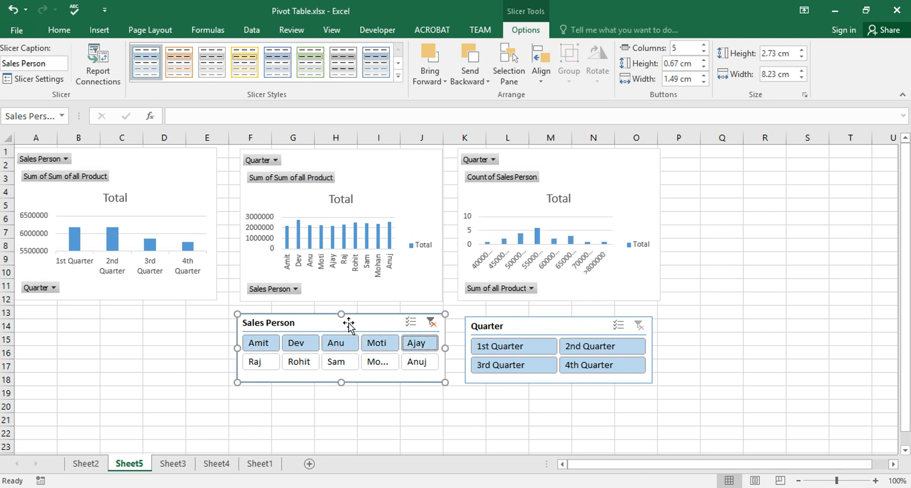
pyautogui.click(267, 347)
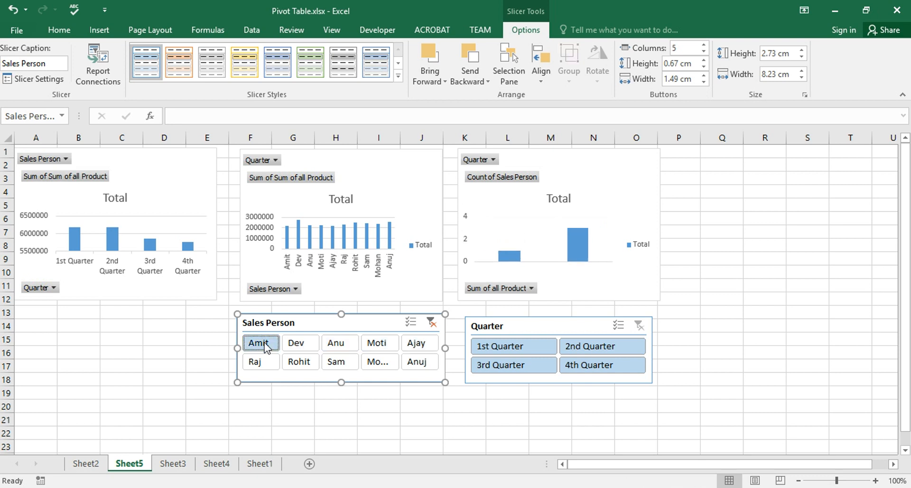
pyautogui.moveTo(267, 348); pyautogui.dragTo(340, 345)
pyautogui.hotkey('shift', 'Right')
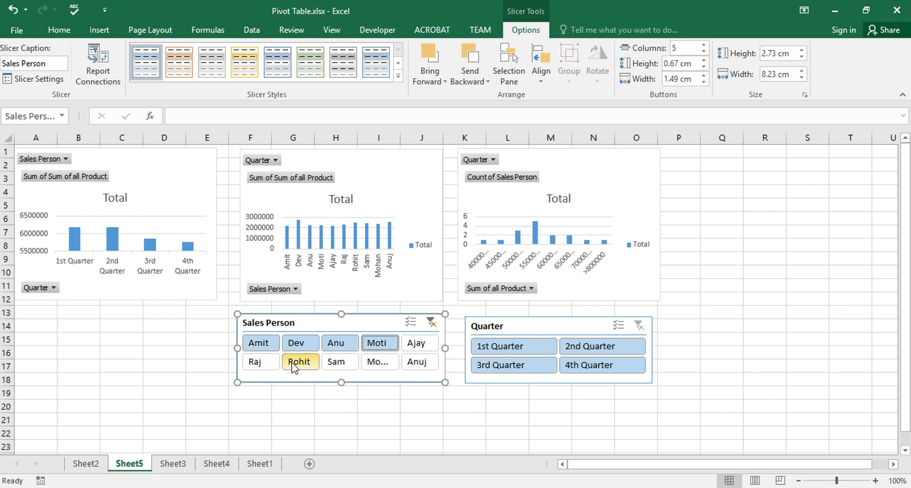
pyautogui.click(261, 349)
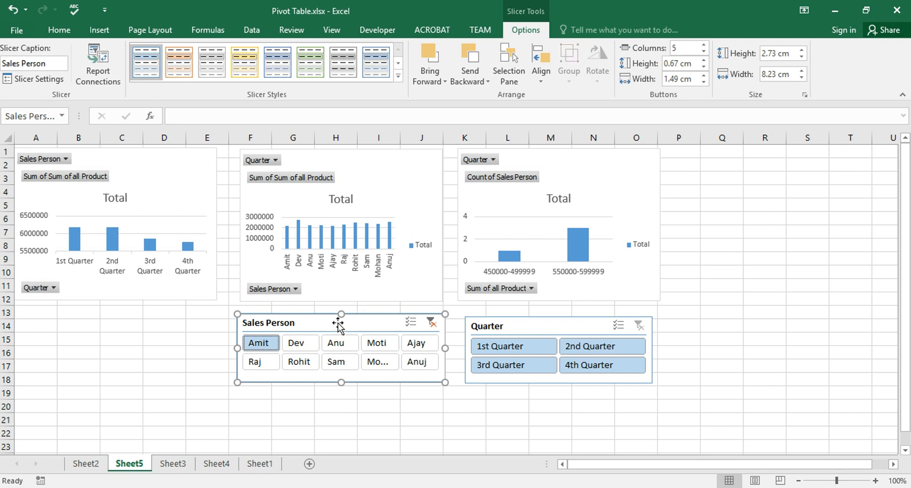
# - Connect the Sales Person slicer to PivotTable1 on Sheet2 and PivotTable3 on Sheet3 through its report connections
pyautogui.rightClick(322, 327)
pyautogui.click(307, 327)
pyautogui.rightClick(302, 323)
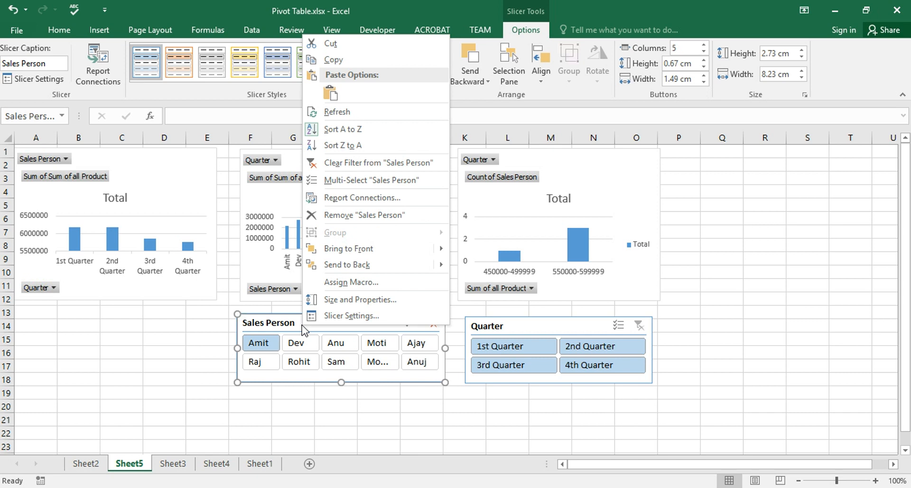
pyautogui.click(352, 197)
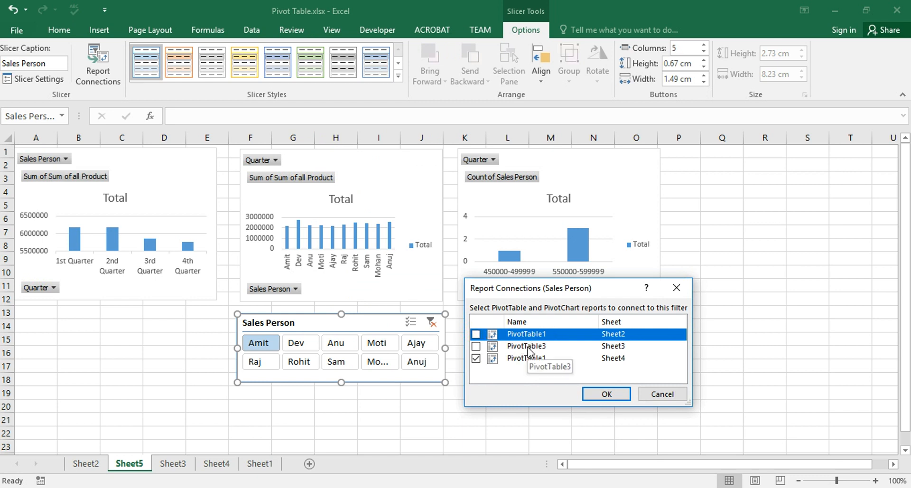
pyautogui.click(476, 346)
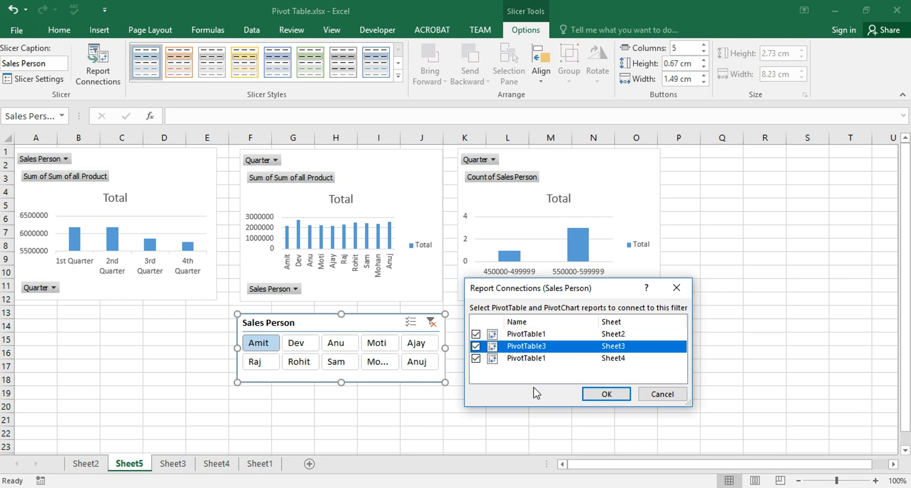
pyautogui.click(607, 395)
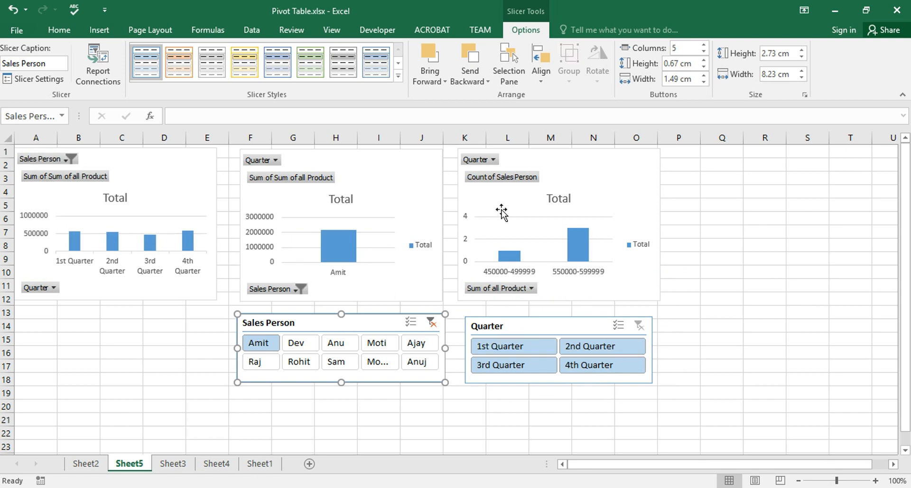
# - Test the connected Sales Person slicer with single sales persons, ending with the five sales persons in its upper row selected
pyautogui.click(302, 345)
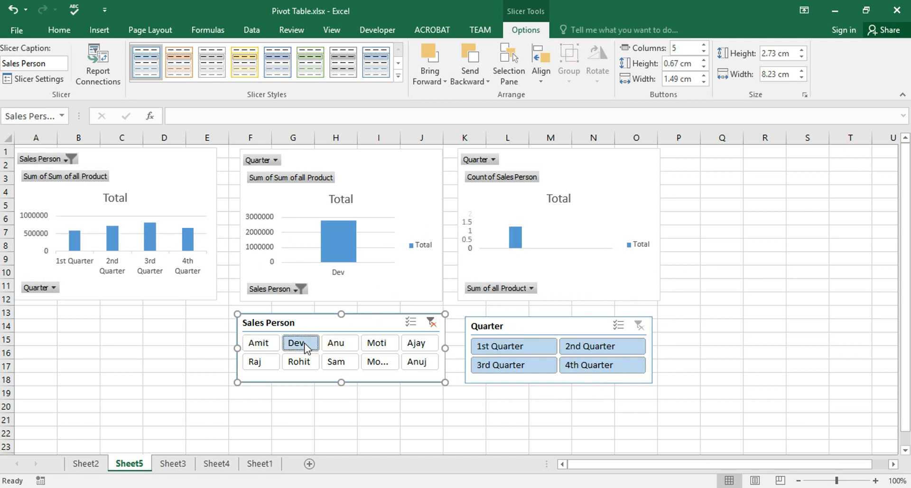
pyautogui.click(273, 346)
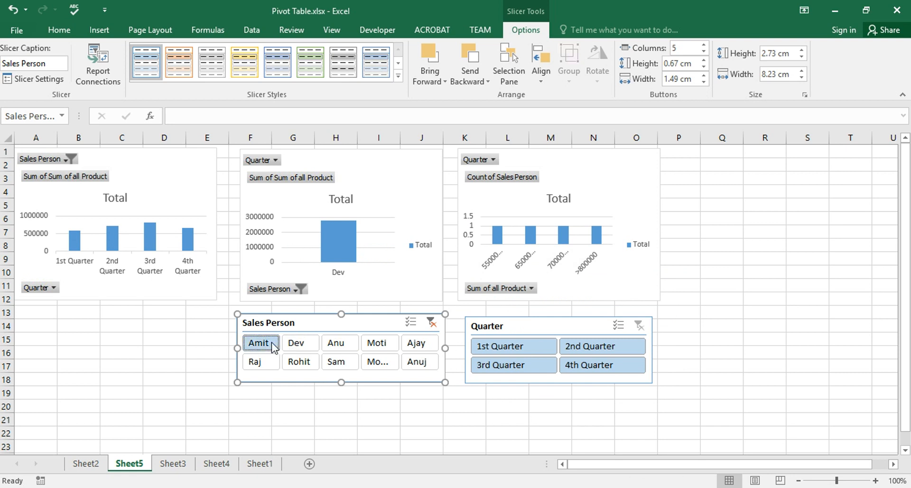
pyautogui.moveTo(273, 347); pyautogui.dragTo(405, 348)
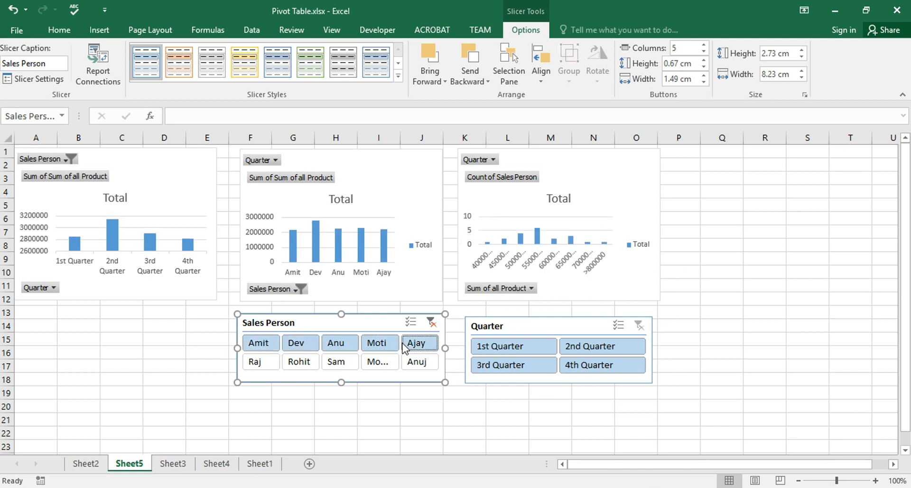
# - Filter the Quarter slicer to 1st Quarter and connect it to PivotTable1 on Sheet2 and PivotTable3 on Sheet3
pyautogui.click(531, 350)
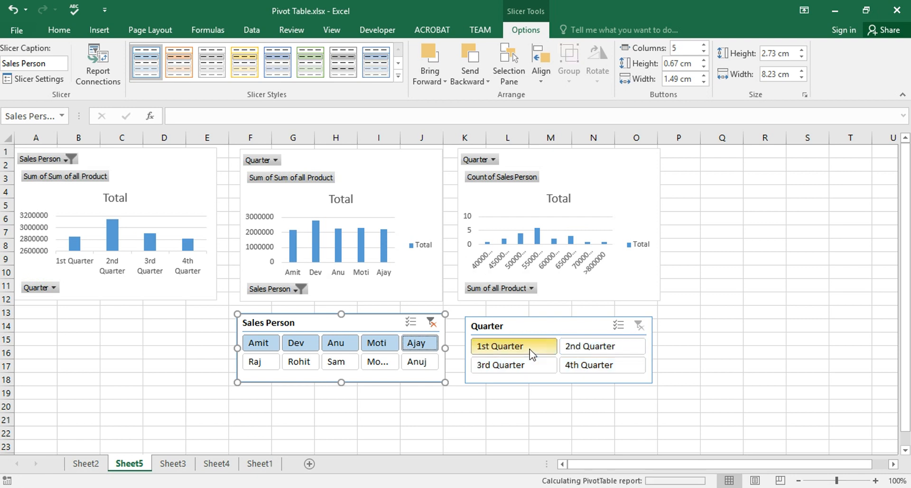
pyautogui.click(549, 327)
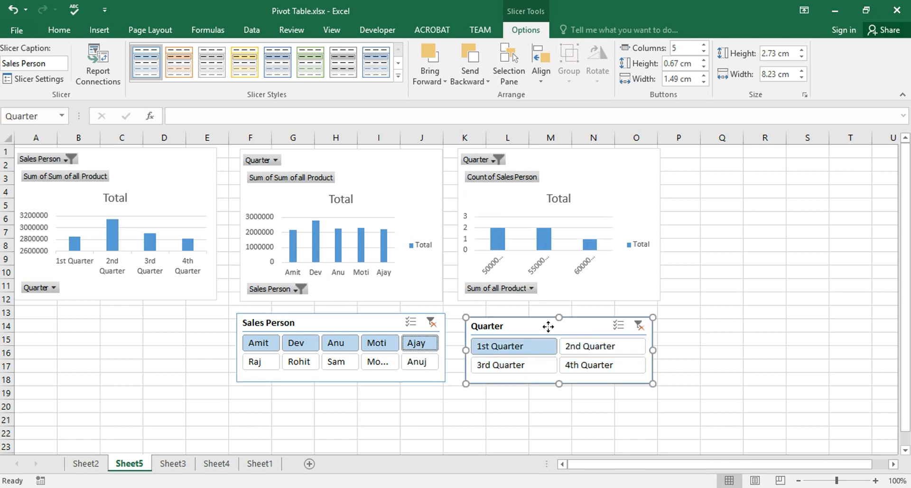
pyautogui.rightClick(549, 329)
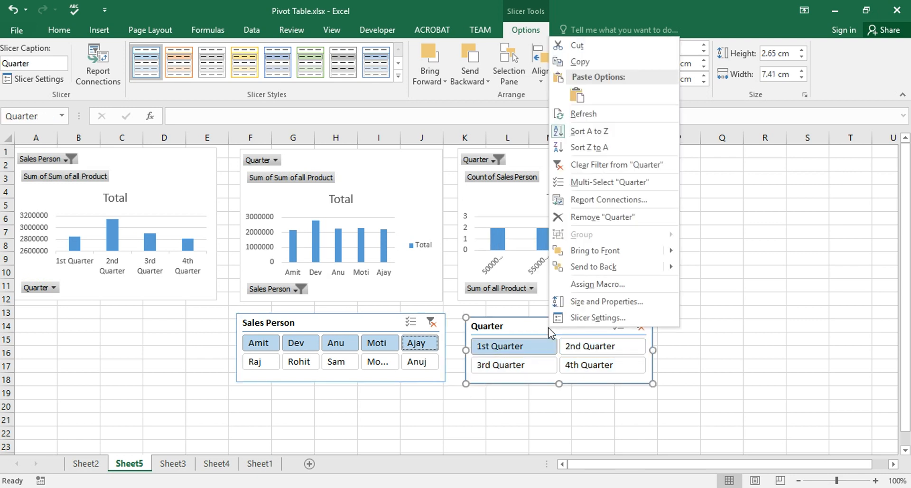
pyautogui.click(598, 201)
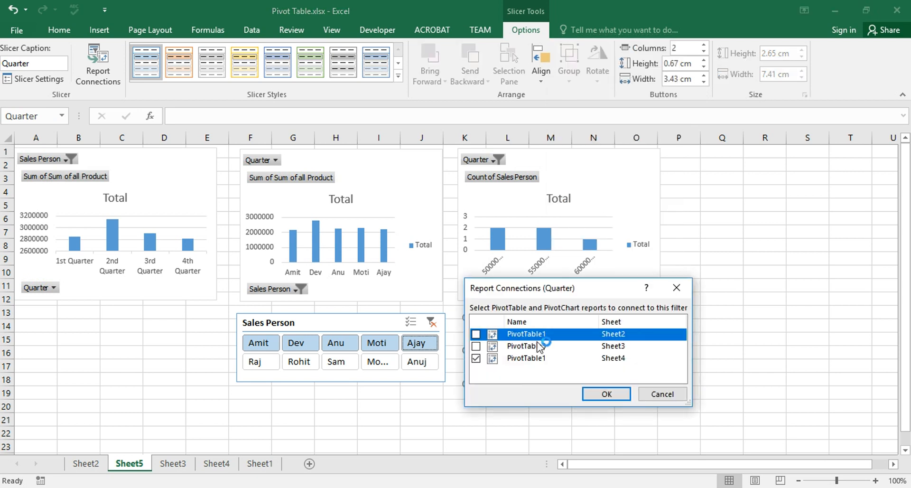
pyautogui.click(476, 345)
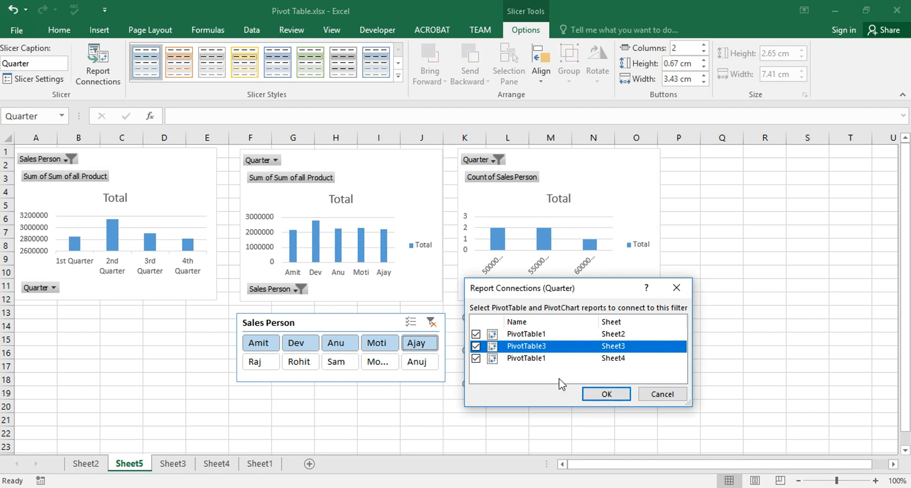
pyautogui.click(605, 395)
# - Test the connected Quarter slicer with 1st Quarter and 2nd Quarter, ending with all four quarters selected
pyautogui.click(503, 349)
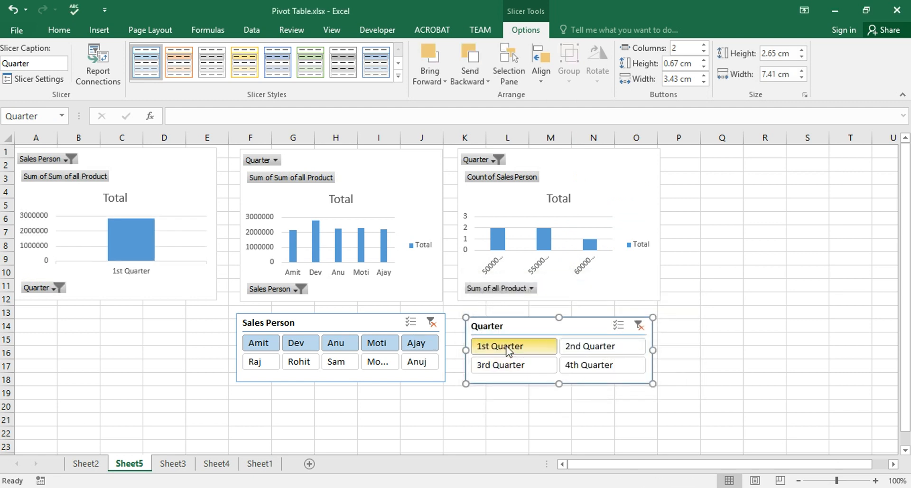
pyautogui.click(583, 347)
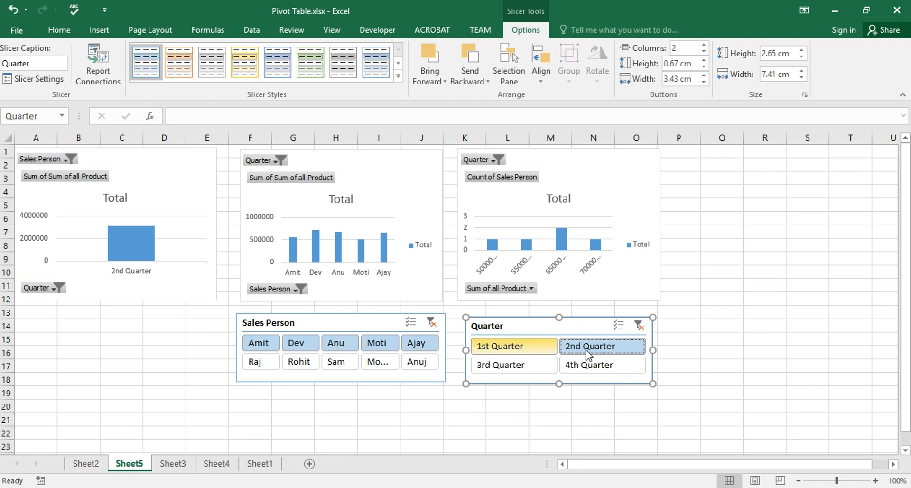
pyautogui.moveTo(540, 354); pyautogui.dragTo(582, 371)
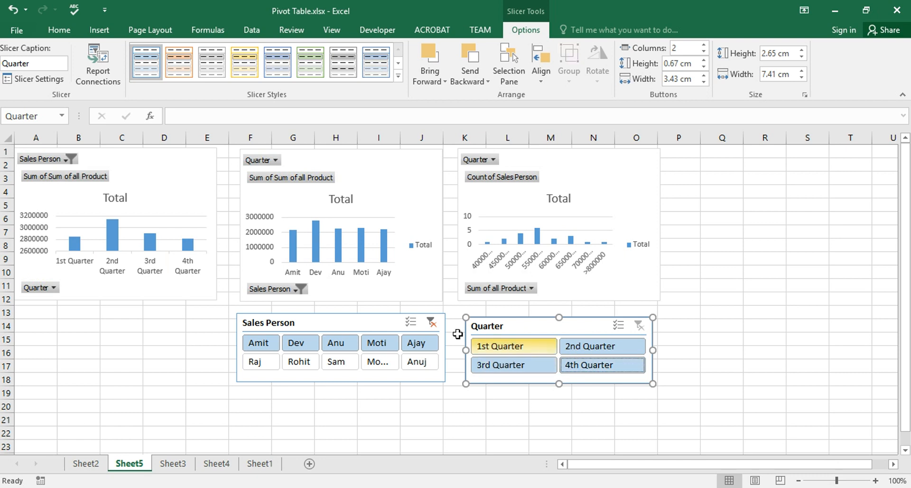
# - Try widening and narrowing column H beneath the middle chart, and undo both width changes
pyautogui.click(875, 480)
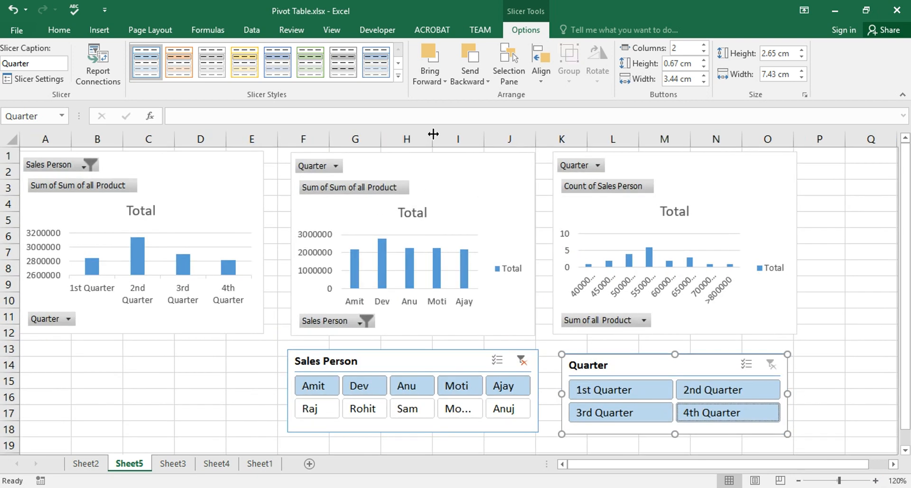
pyautogui.moveTo(434, 133); pyautogui.dragTo(498, 132)
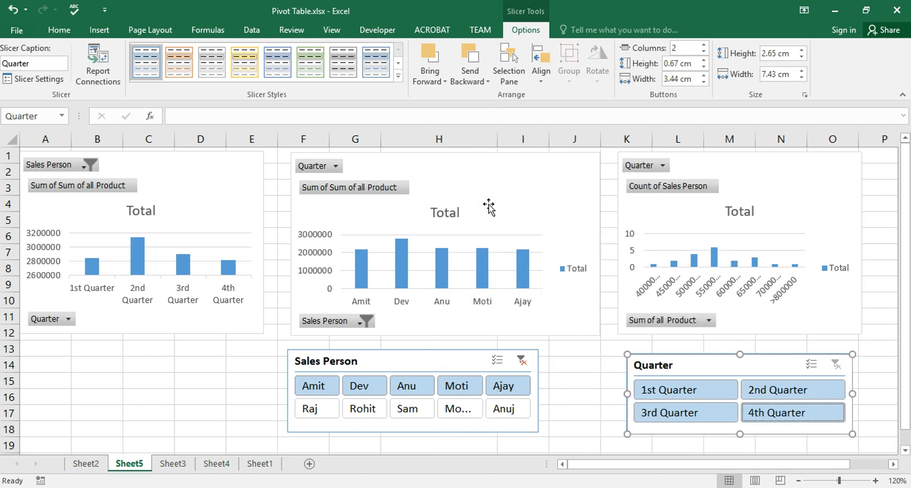
pyautogui.moveTo(497, 139); pyautogui.dragTo(441, 146)
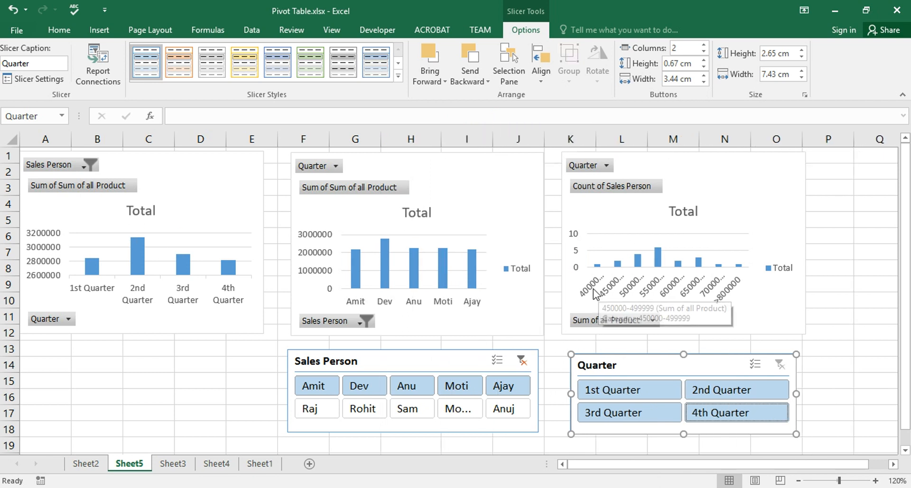
pyautogui.hotkey('ctrl', 'z')
pyautogui.hotkey('ctrl', 'z')
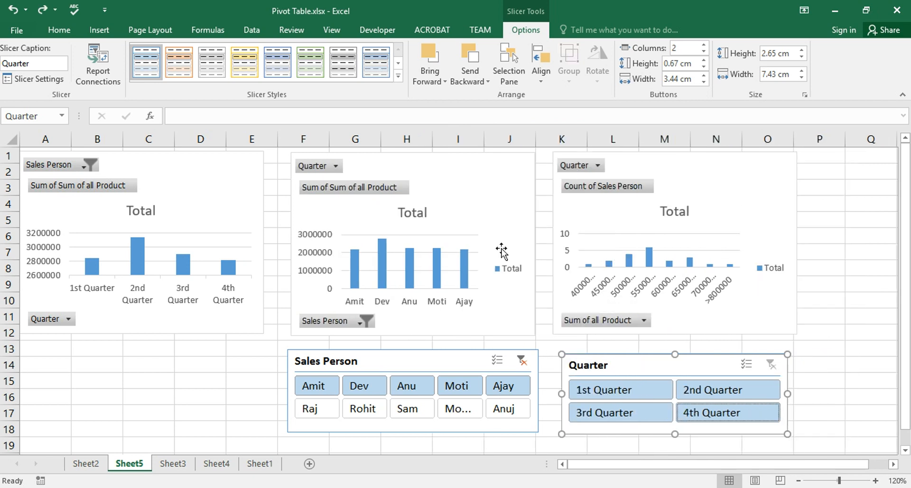
# - Set the first chart's size and placement property to "Don't move or size with cells"
pyautogui.click(230, 197)
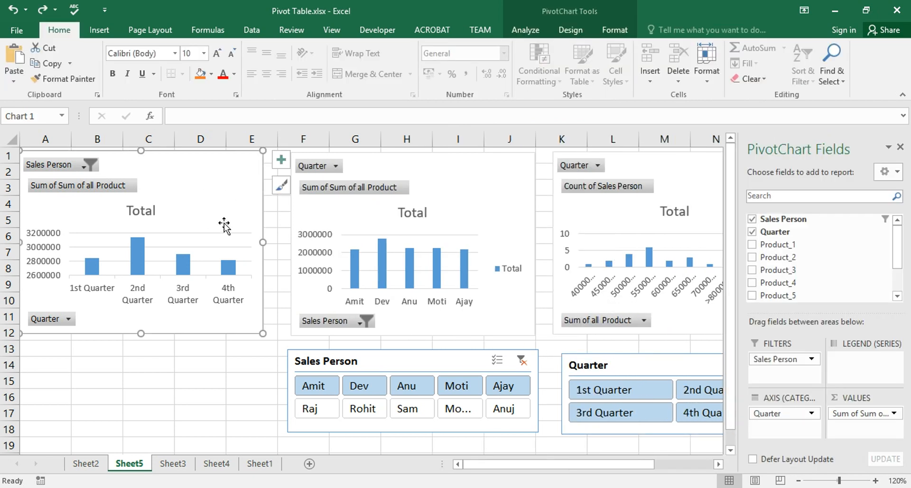
pyautogui.click(614, 30)
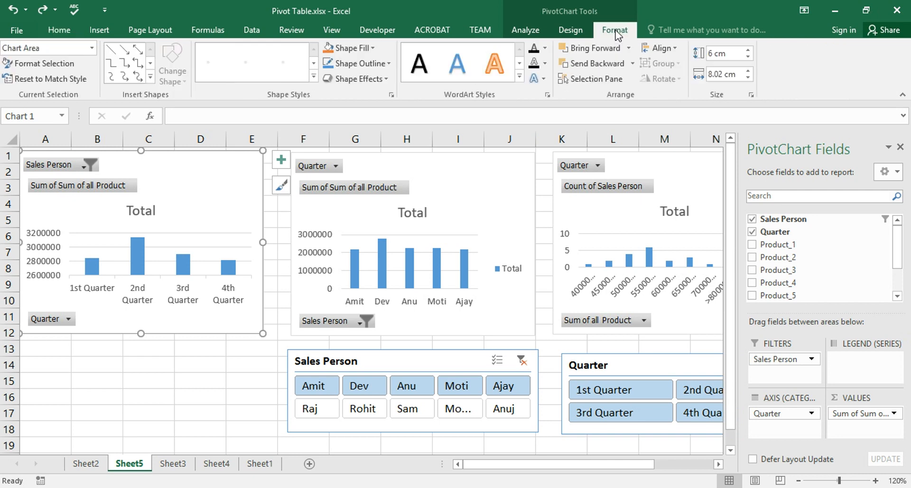
pyautogui.click(751, 95)
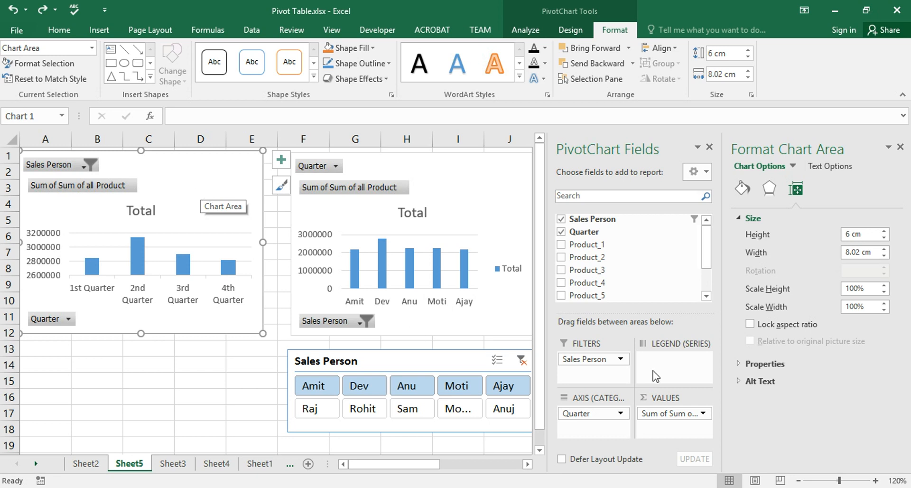
pyautogui.click(739, 363)
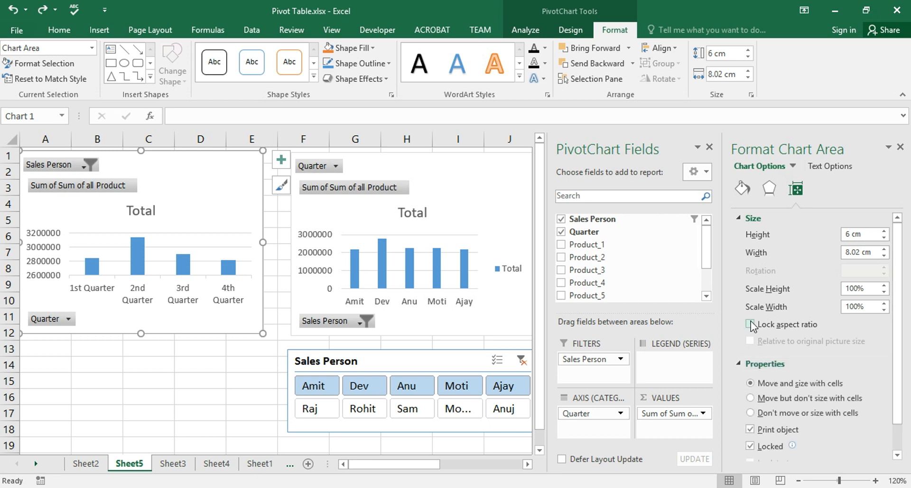
pyautogui.scroll(-1, 754, 361)
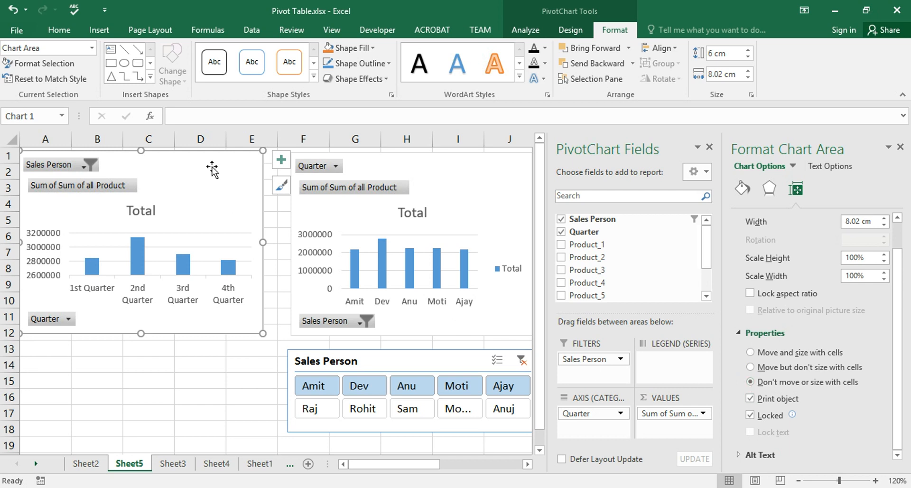
# - Test the first chart's fixed placement by widening column C, close the PivotChart field list, and undo the last widening
pyautogui.moveTo(175, 139)
pyautogui.mouseDown()
pyautogui.moveTo(213, 136)
pyautogui.moveTo(182, 136)
pyautogui.mouseUp()
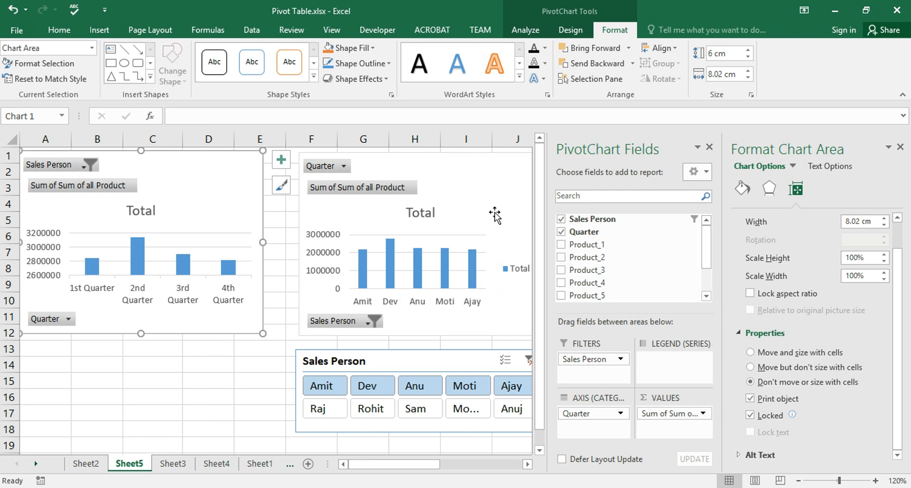
pyautogui.click(708, 147)
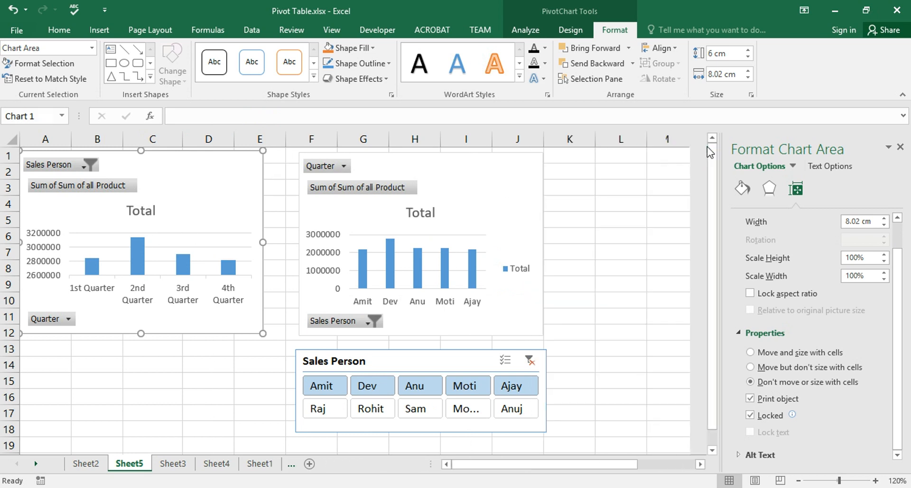
pyautogui.moveTo(183, 139); pyautogui.dragTo(220, 138)
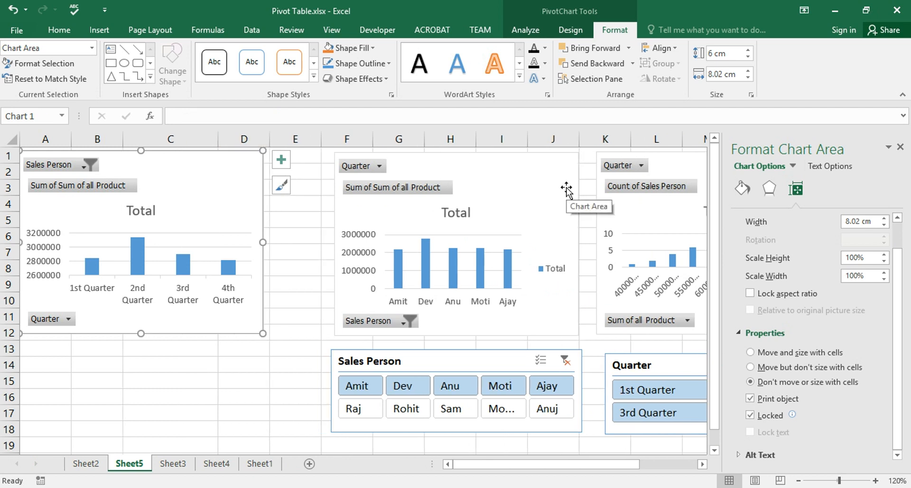
pyautogui.hotkey('ctrl', 'z')
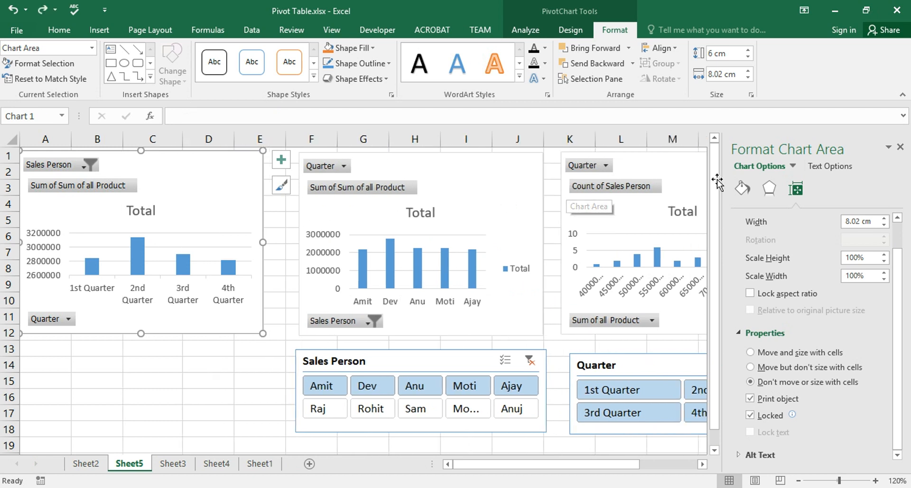
# - Move the middle and third charts side by side against the first chart, and place both slicers directly below the charts
pyautogui.moveTo(480, 187); pyautogui.dragTo(451, 185)
pyautogui.moveTo(664, 173); pyautogui.dragTo(612, 168)
pyautogui.click(486, 177)
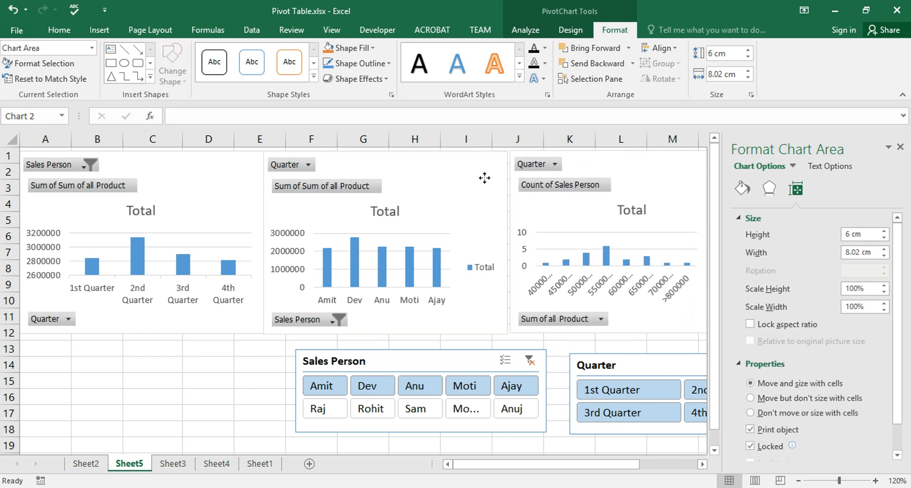
pyautogui.moveTo(458, 361); pyautogui.dragTo(314, 348)
pyautogui.moveTo(642, 356); pyautogui.dragTo(521, 336)
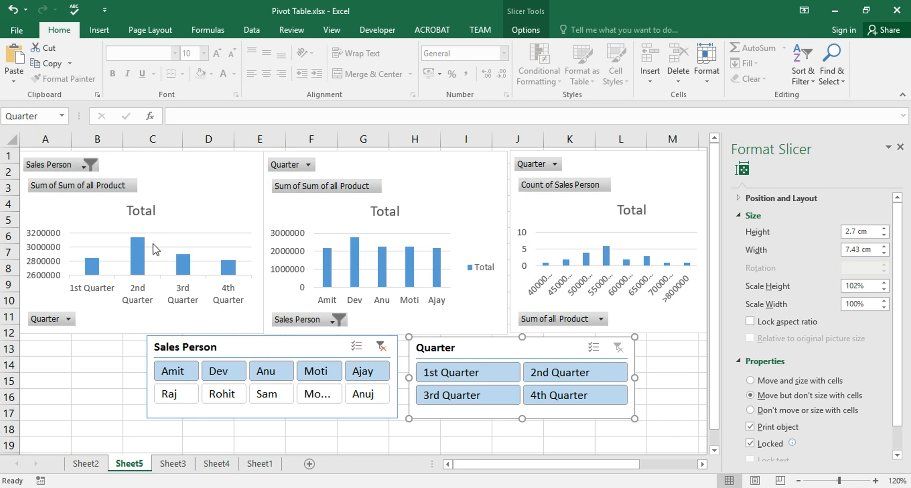
# - Select all three charts and both slicers together and set them to "Don't move or size with cells"
pyautogui.click(215, 216)
pyautogui.keyDown('ctrl'); pyautogui.click(420, 183); pyautogui.keyUp('ctrl')
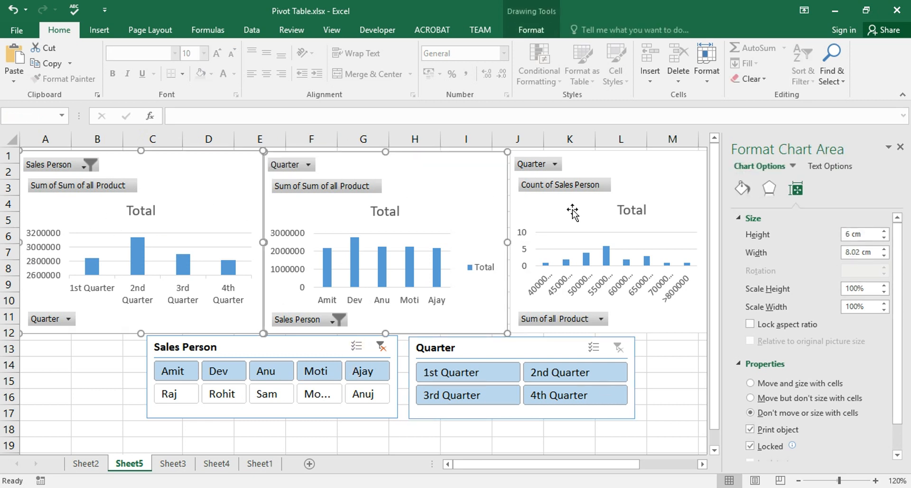
pyautogui.keyDown('ctrl'); pyautogui.click(533, 252); pyautogui.keyUp('ctrl')
pyautogui.keyDown('ctrl'); pyautogui.click(327, 346); pyautogui.keyUp('ctrl')
pyautogui.keyDown('ctrl'); pyautogui.click(491, 351); pyautogui.keyUp('ctrl')
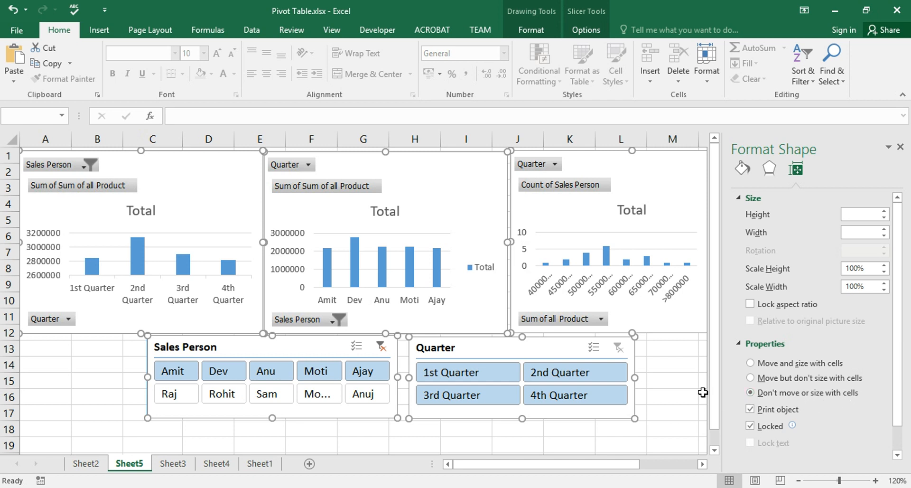
pyautogui.click(676, 395)
# - Test the fixed dashboard layout by widening column I and increasing the height of row 3
pyautogui.moveTo(494, 136); pyautogui.dragTo(535, 133)
pyautogui.moveTo(534, 135); pyautogui.dragTo(569, 142)
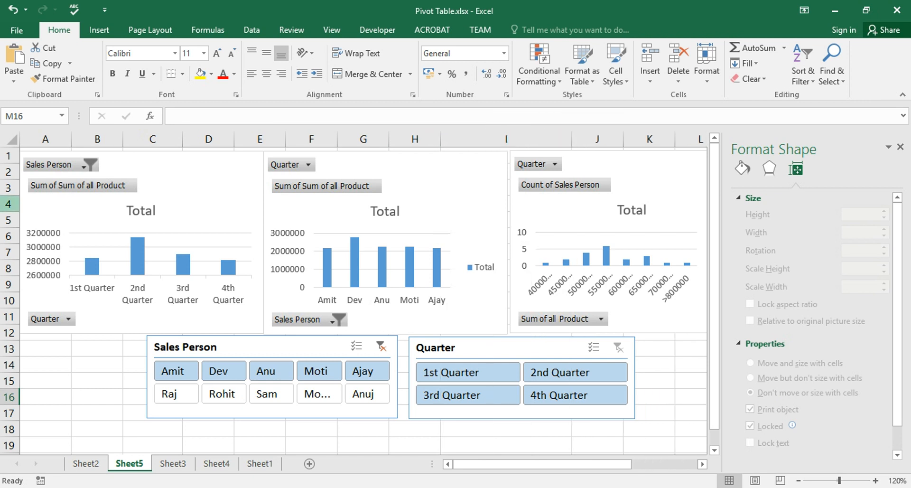
pyautogui.moveTo(6, 195); pyautogui.dragTo(6, 226)
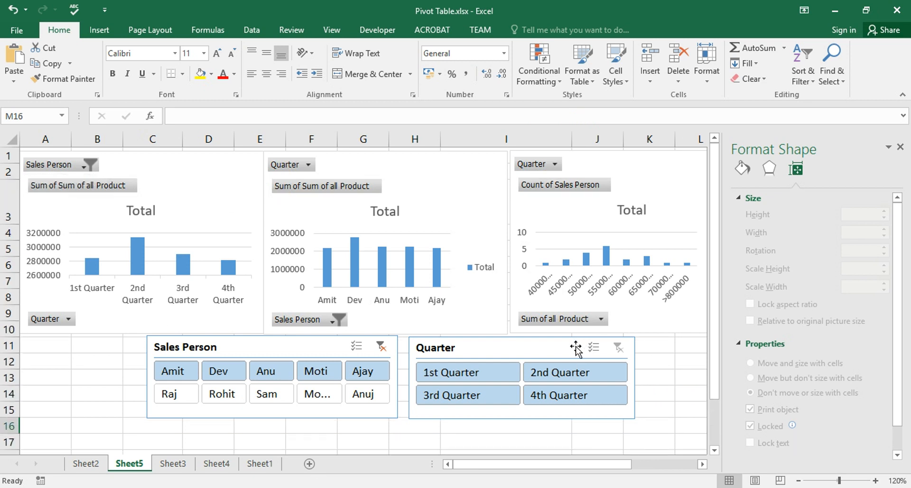
# - Filter the dashboard to the first eight sales persons in the Sales Person slicer
pyautogui.click(447, 199)
pyautogui.moveTo(181, 375); pyautogui.dragTo(291, 384)
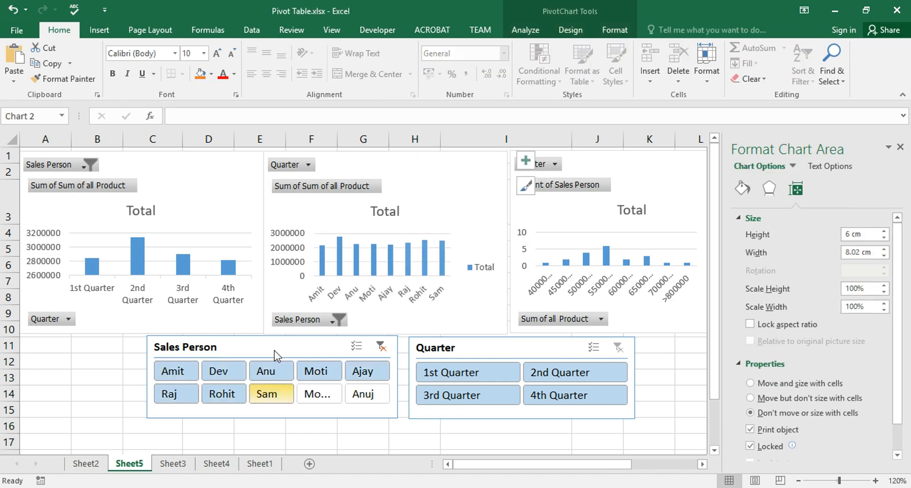
# - Filter the first chart to only the first two sales persons through its own Sales Person field filter
pyautogui.click(90, 165)
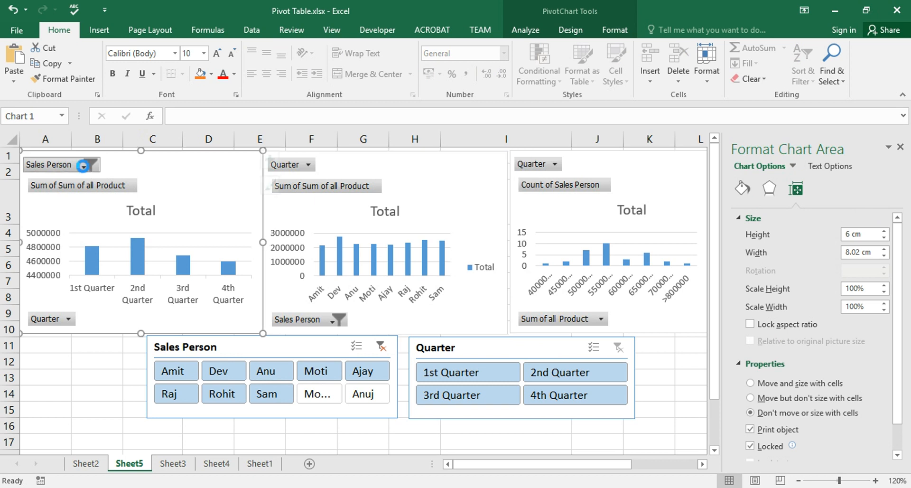
pyautogui.click(21, 193)
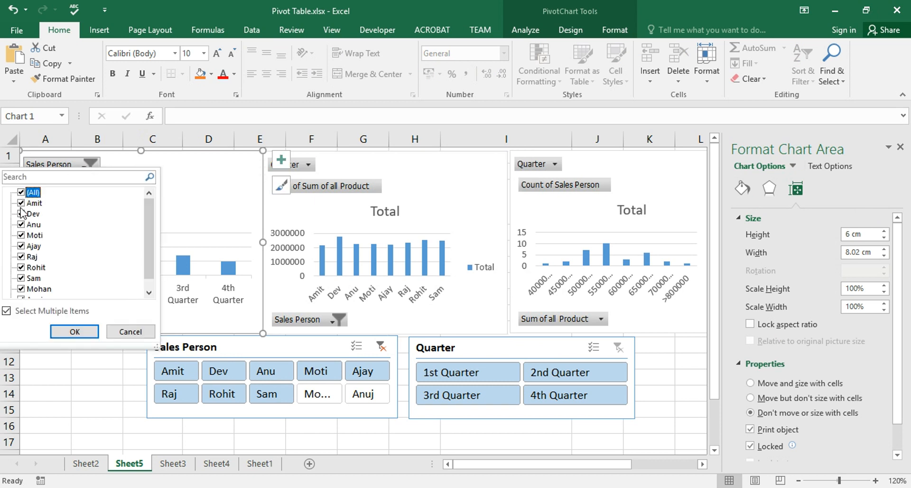
pyautogui.click(22, 192)
pyautogui.click(20, 202)
pyautogui.click(21, 214)
pyautogui.click(78, 331)
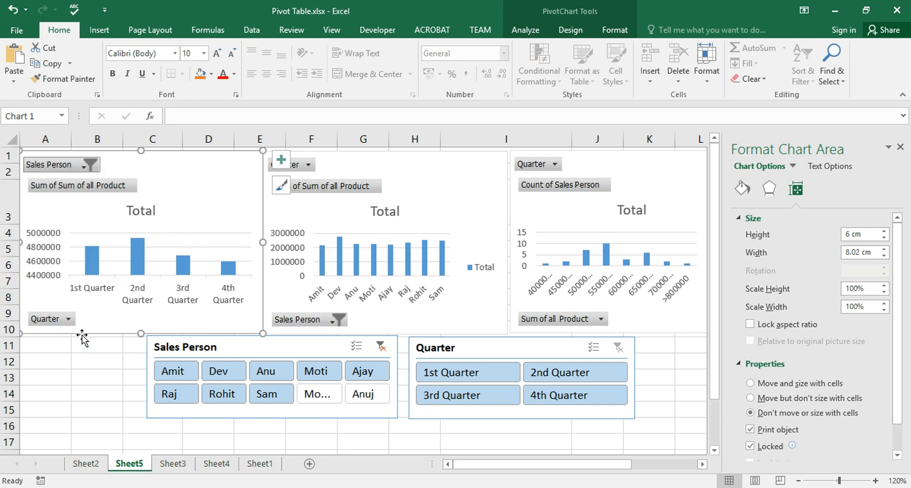
# - Filter the dashboard with the slicers to the third through fifth sales persons and to the 1st and 2nd Quarter, with the formatting pane closed
pyautogui.moveTo(265, 373); pyautogui.dragTo(369, 375)
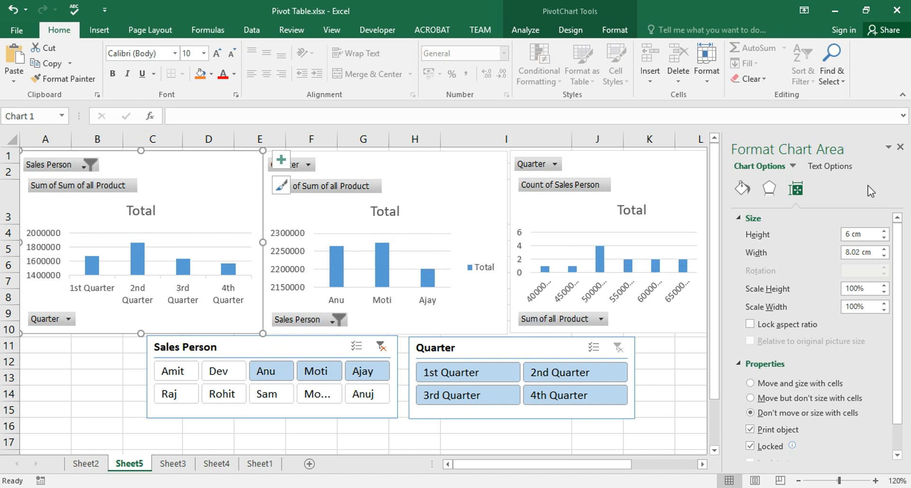
pyautogui.click(899, 148)
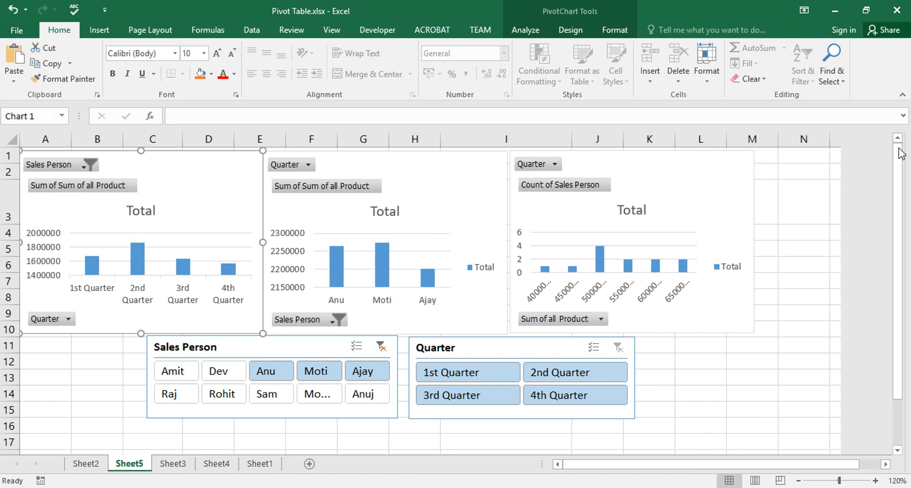
pyautogui.moveTo(472, 377); pyautogui.dragTo(546, 380)
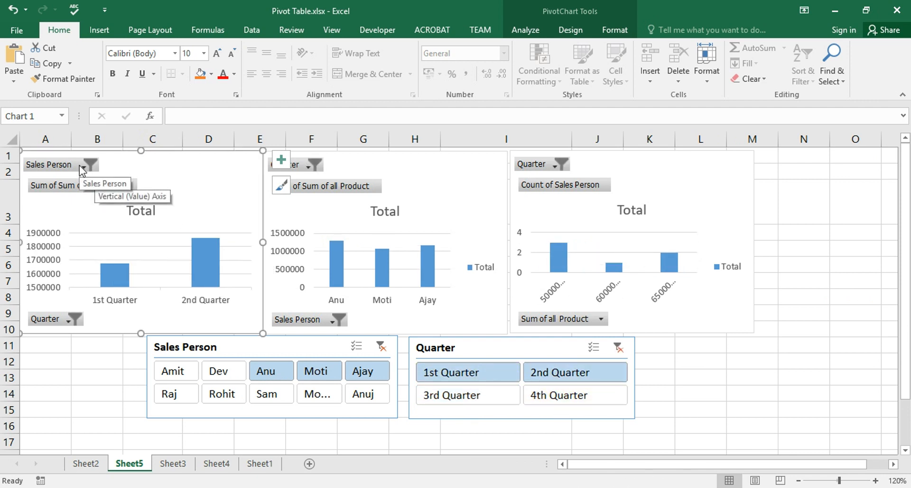
pyautogui.click(101, 364)
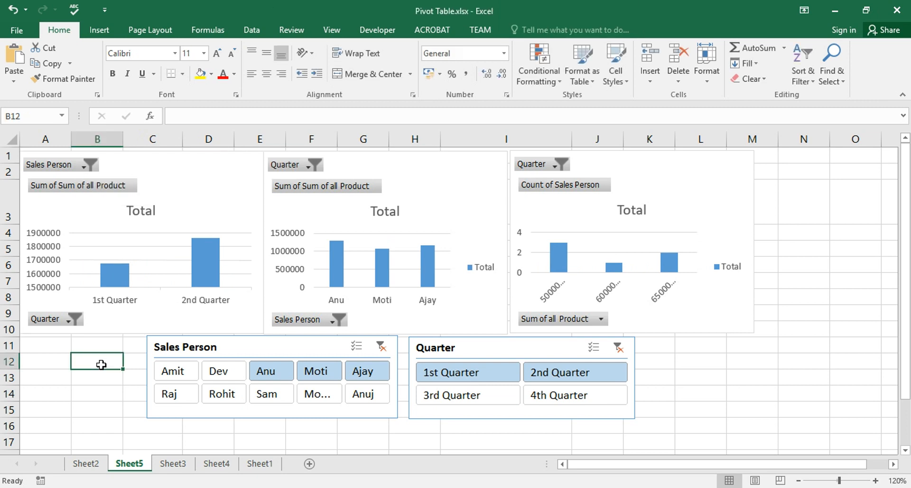